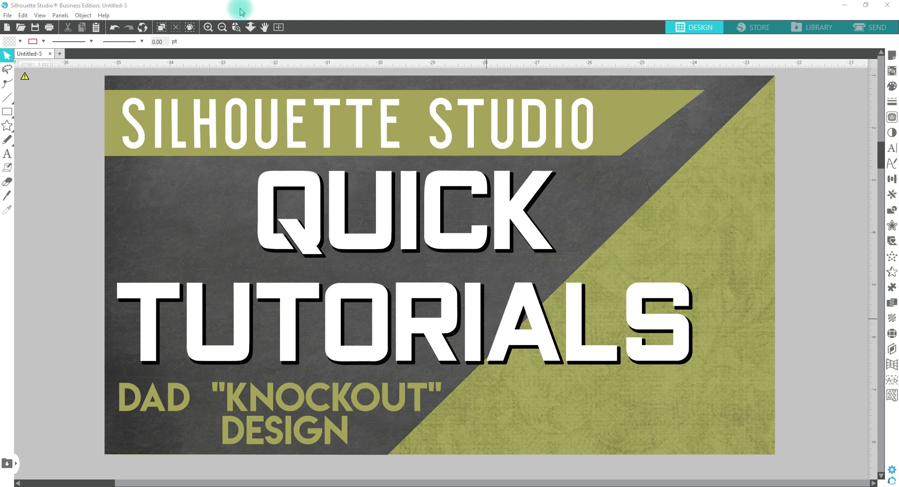
- Set the page's media size to 12 inches wide and 12 inches high
click(279, 28)
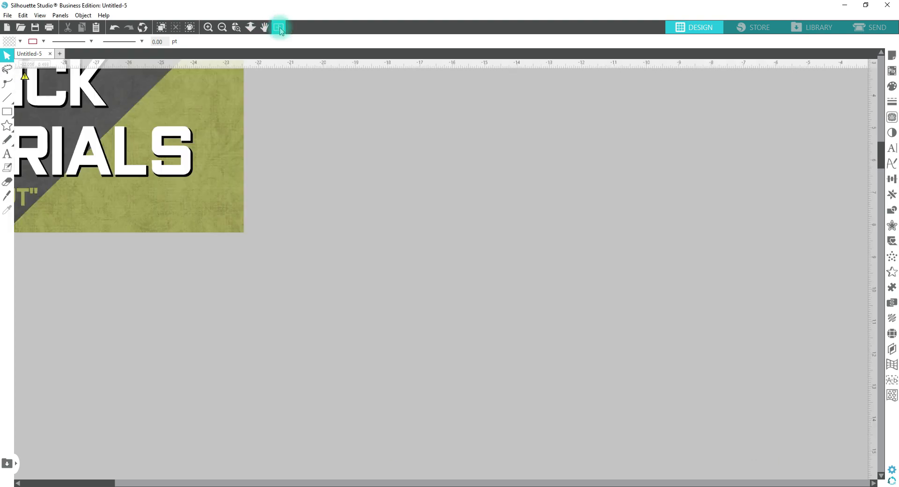
click(237, 27)
drag(527, 187, 564, 217)
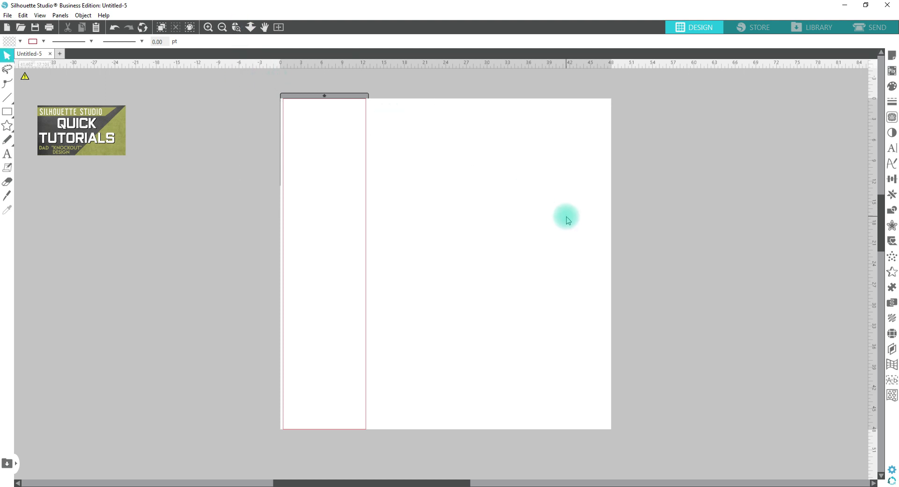
click(895, 58)
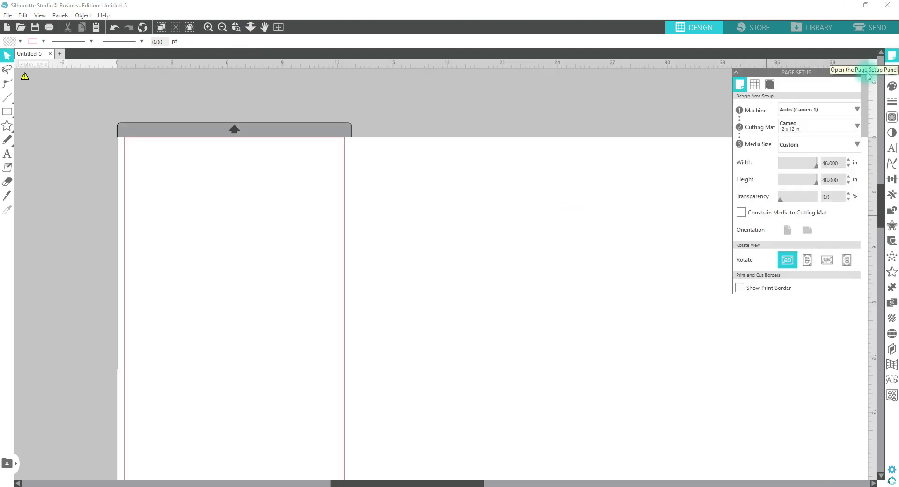
click(843, 163)
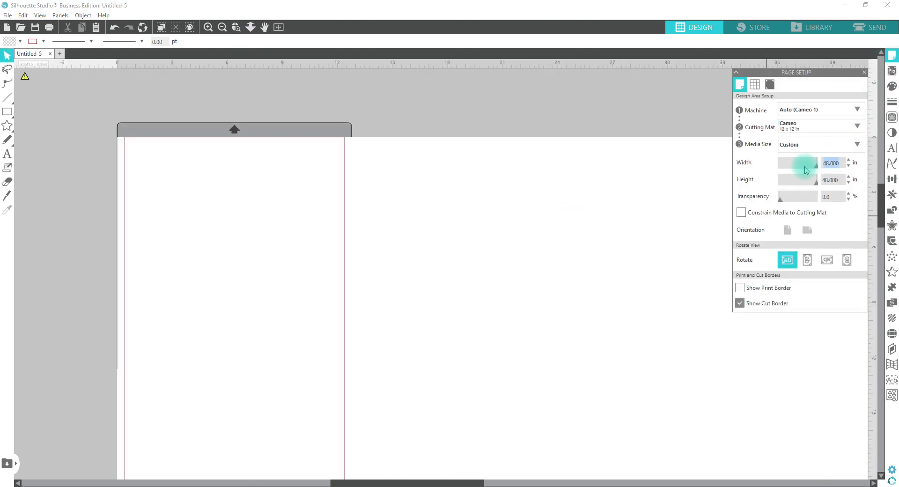
text(12)
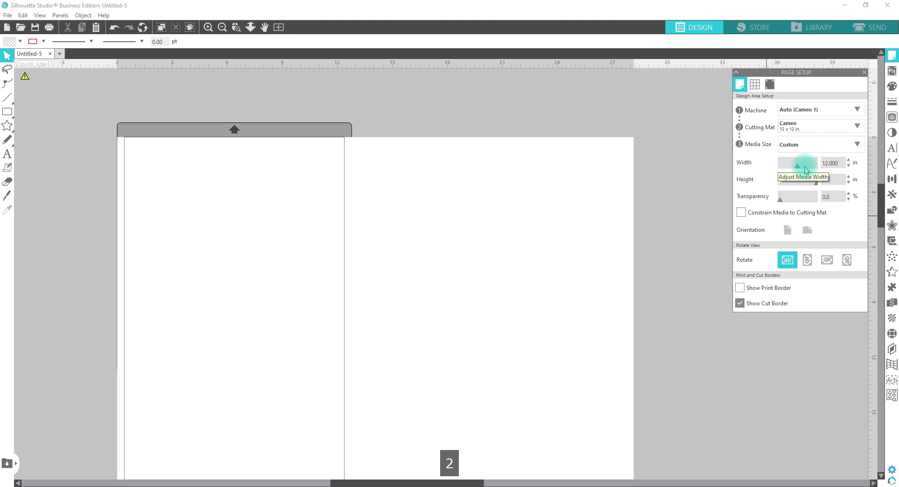
key(Return)
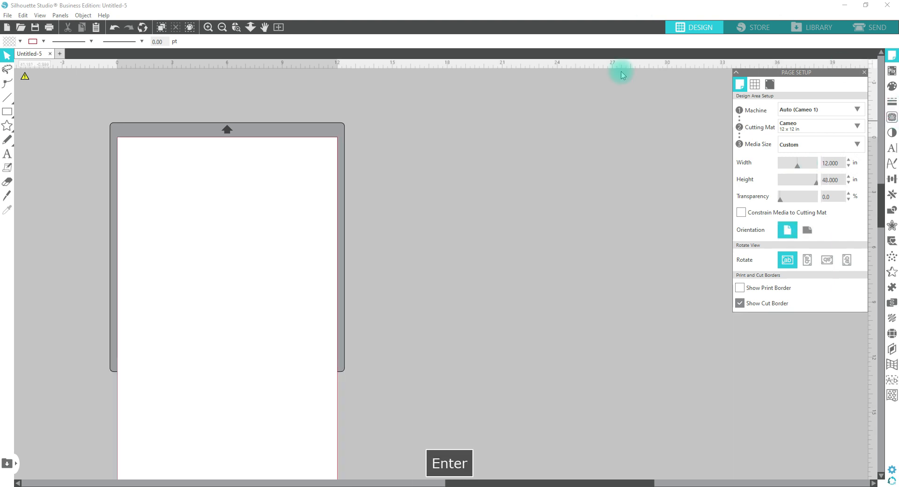
click(834, 180)
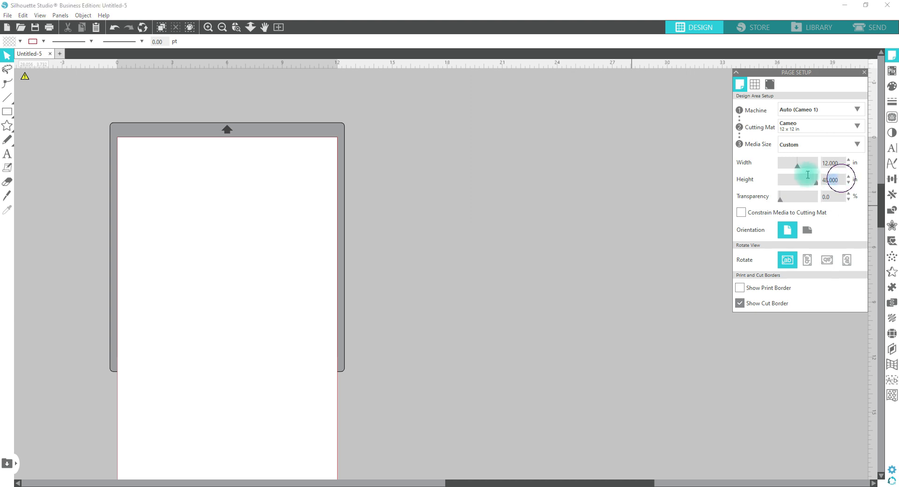
text(12)
key(Return)
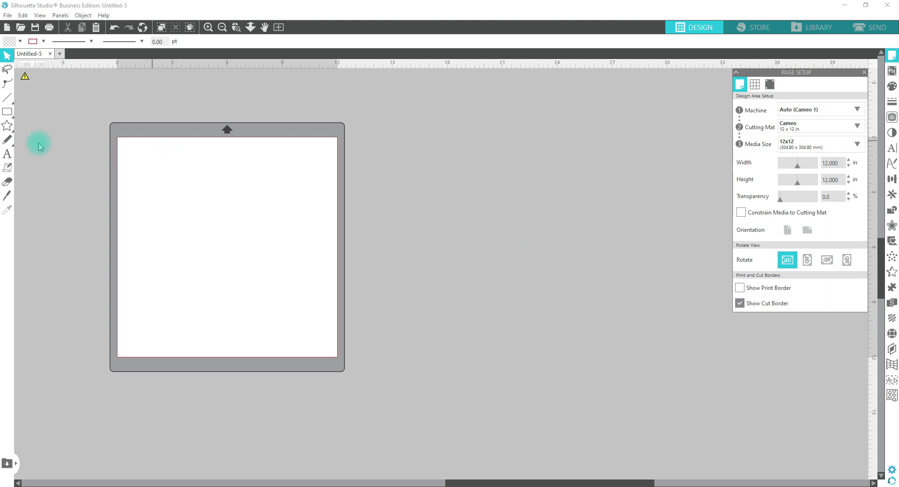
- Add the text "DADDY" in 72 pt Arial on the empty area beside the mat
click(8, 157)
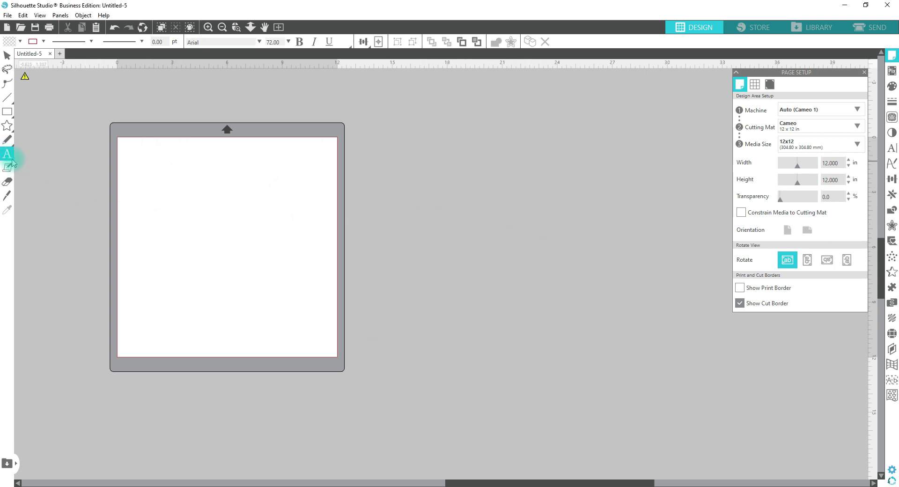
click(435, 242)
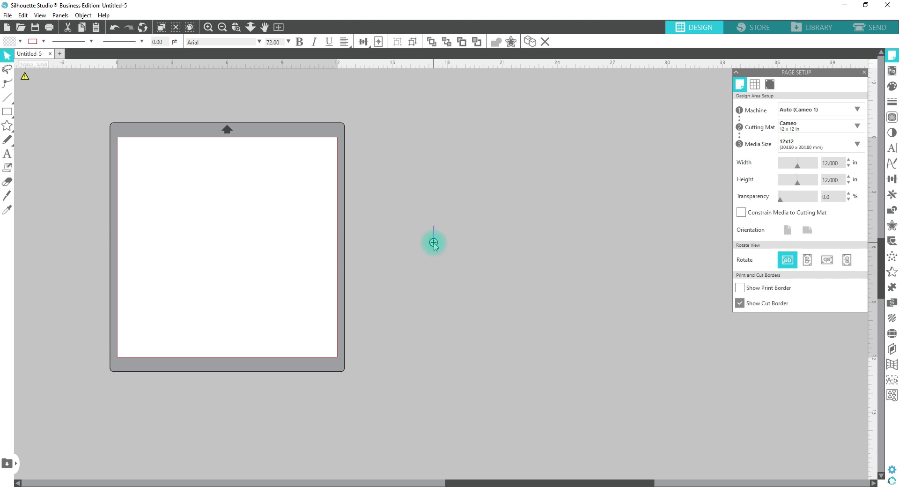
text(D)
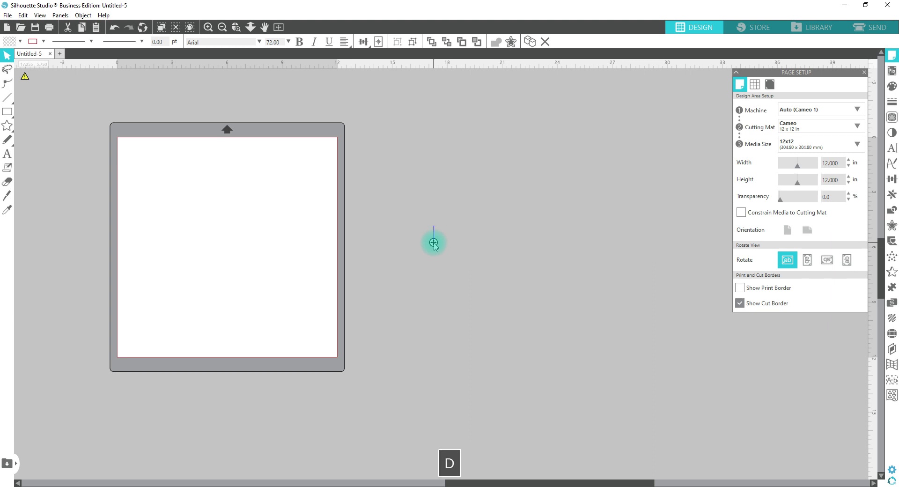
key(BackSpace)
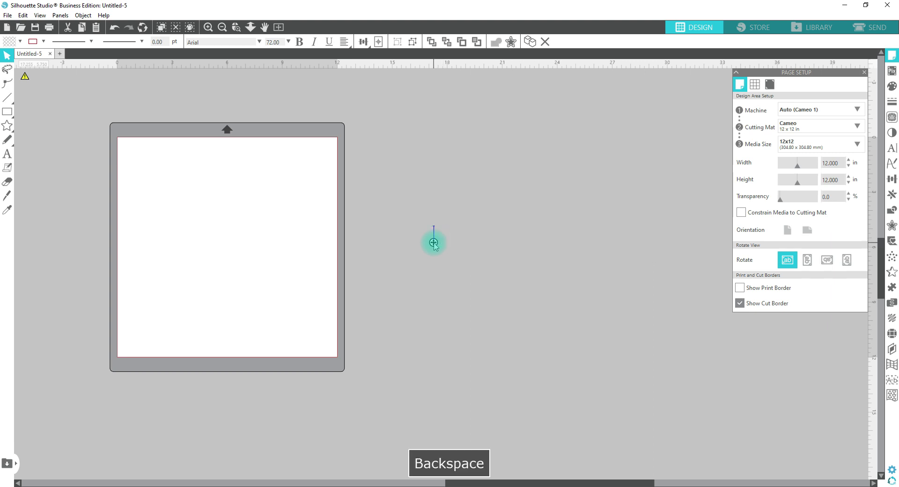
text(D)
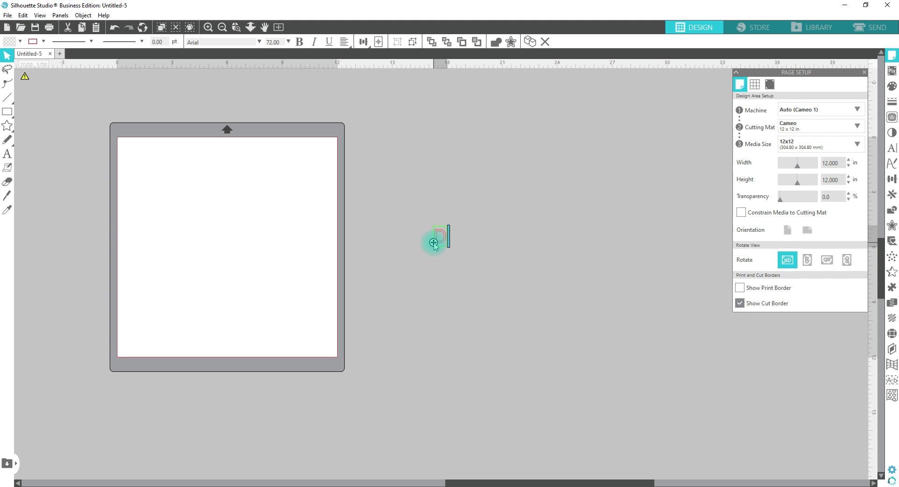
text(ADD)
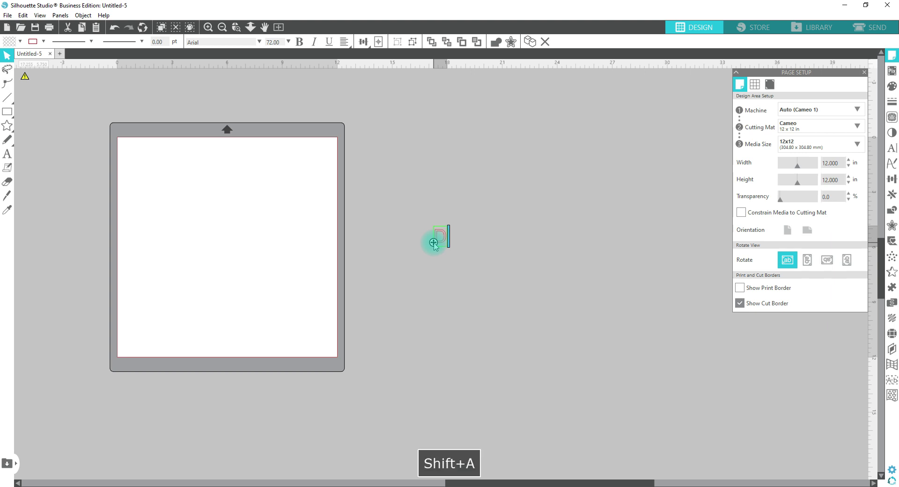
text(Y)
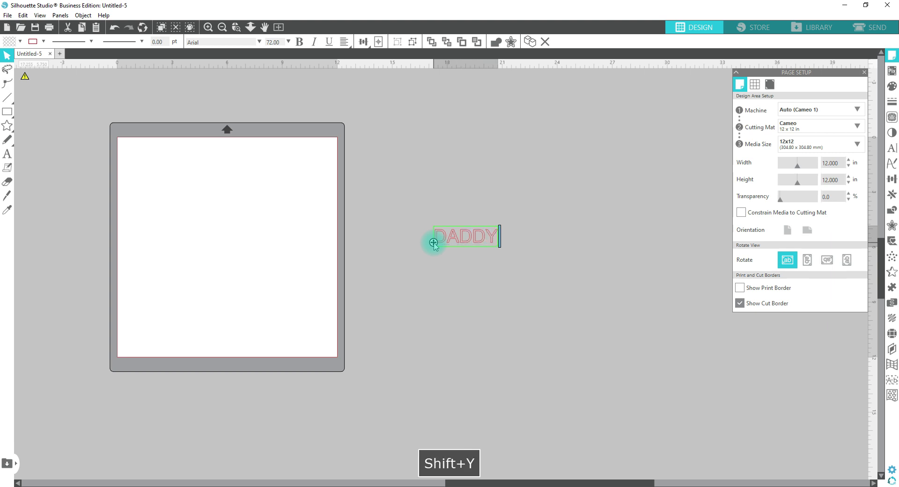
click(609, 290)
- Enlarge the DADDY text to about 14.2 inches wide and place it beside the upper half of the mat
click(458, 238)
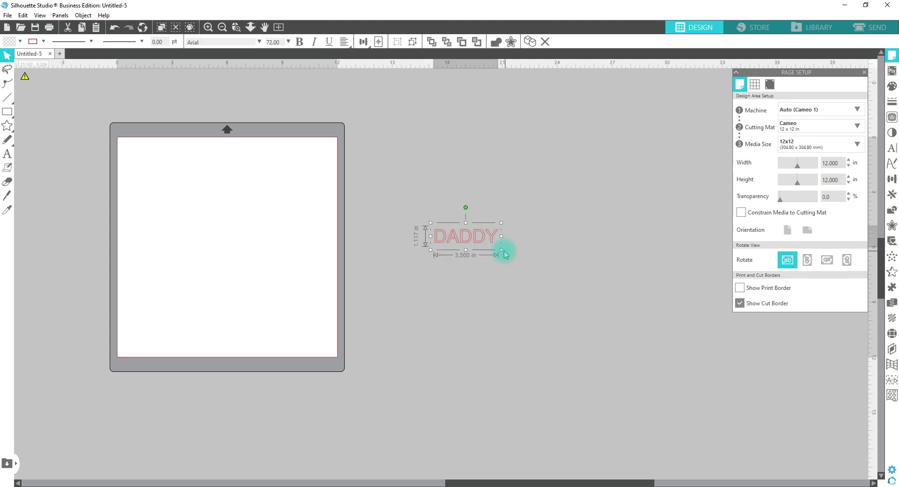
drag(502, 251, 696, 324)
drag(626, 292, 587, 224)
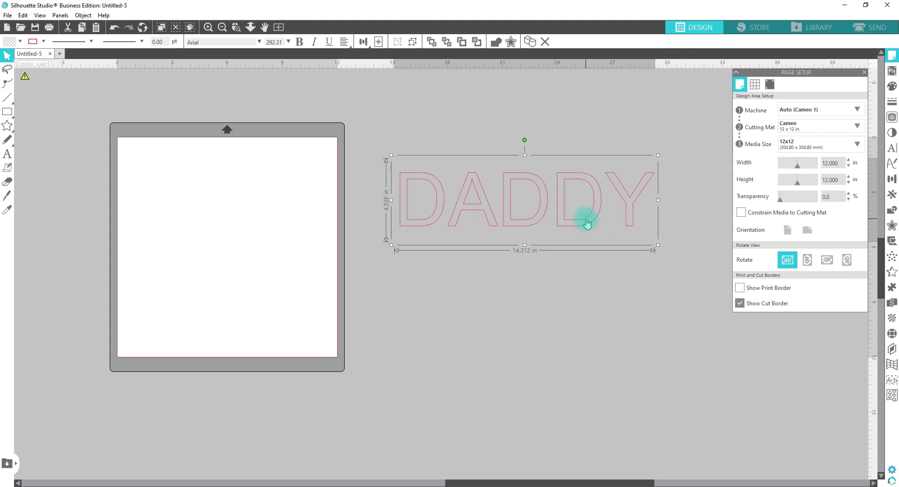
- Duplicate the DADDY text, replace the copy's wording with two lines of hyphen-separated first names, and place it below the original
drag(585, 217, 584, 262)
key(ctrl+a)
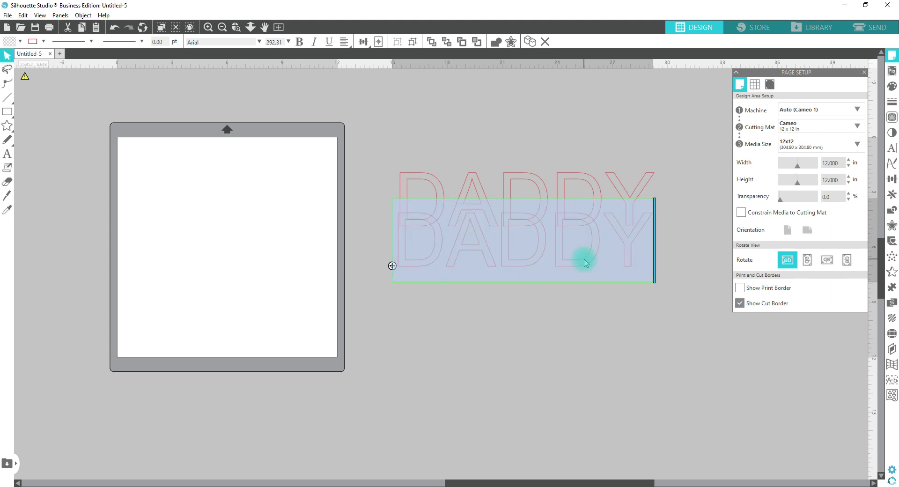
text(me)
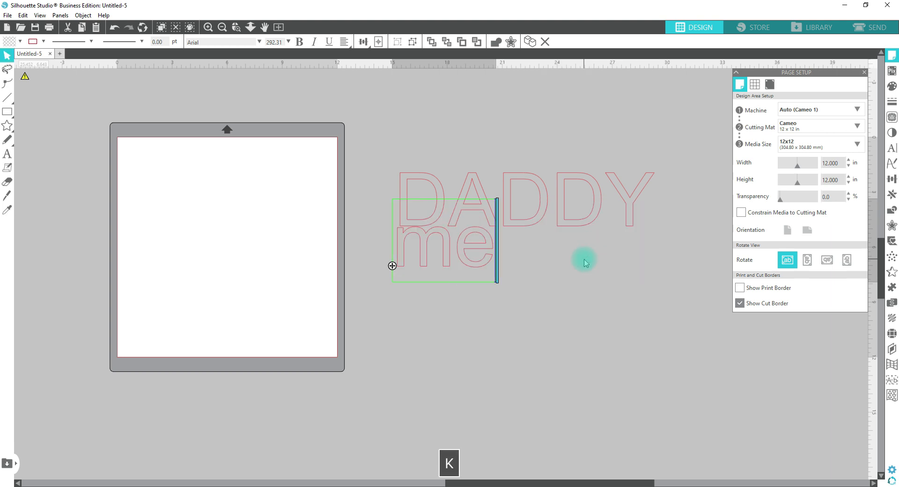
text(khai-)
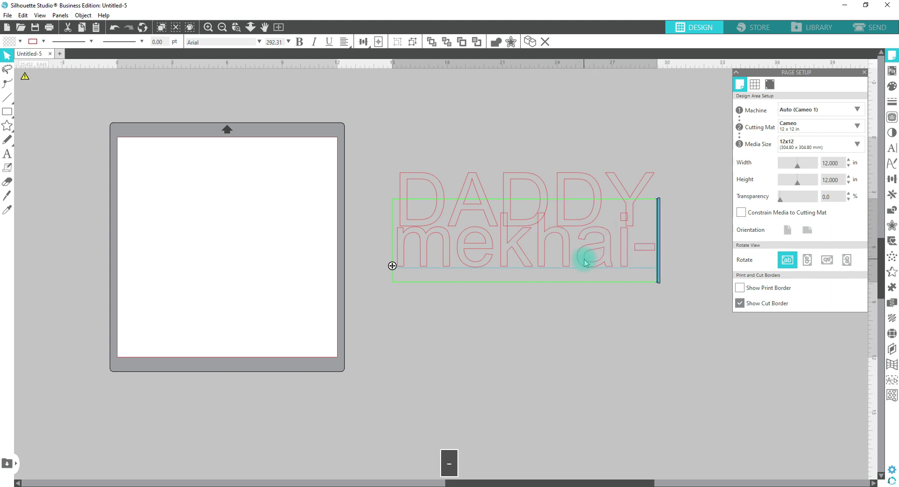
text(Jeremiah)
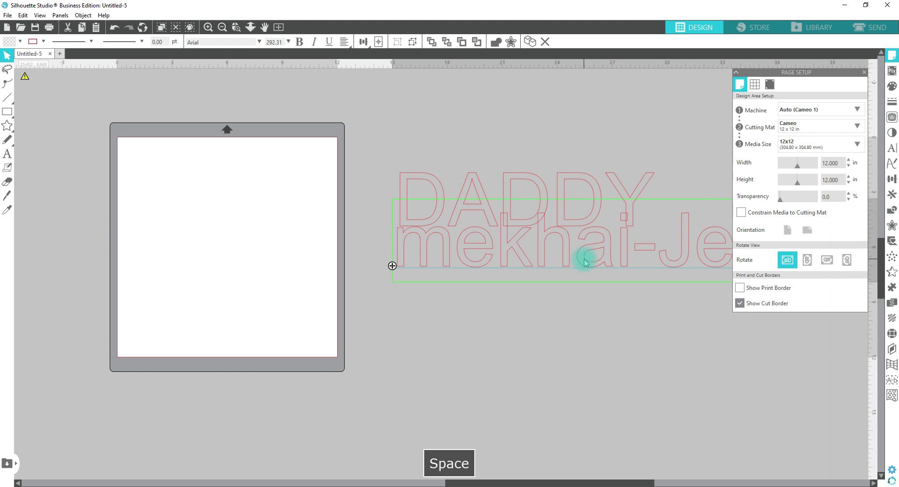
text(zion)
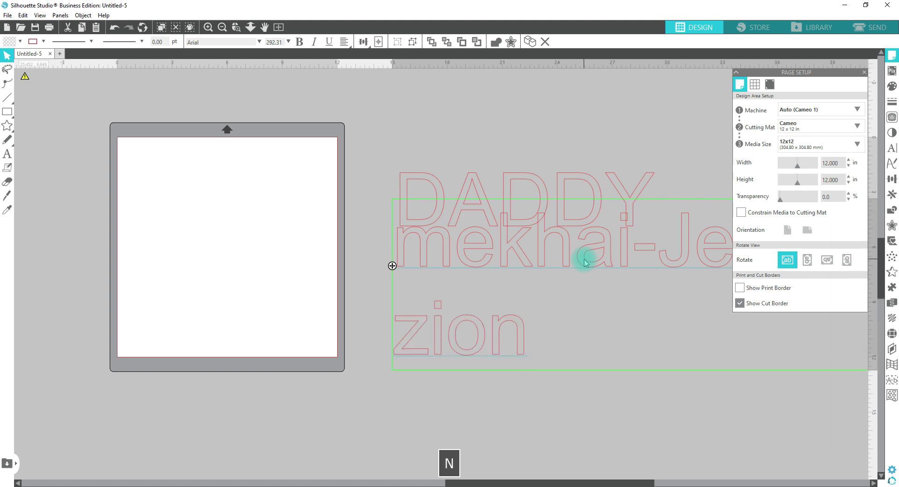
text(-imani)
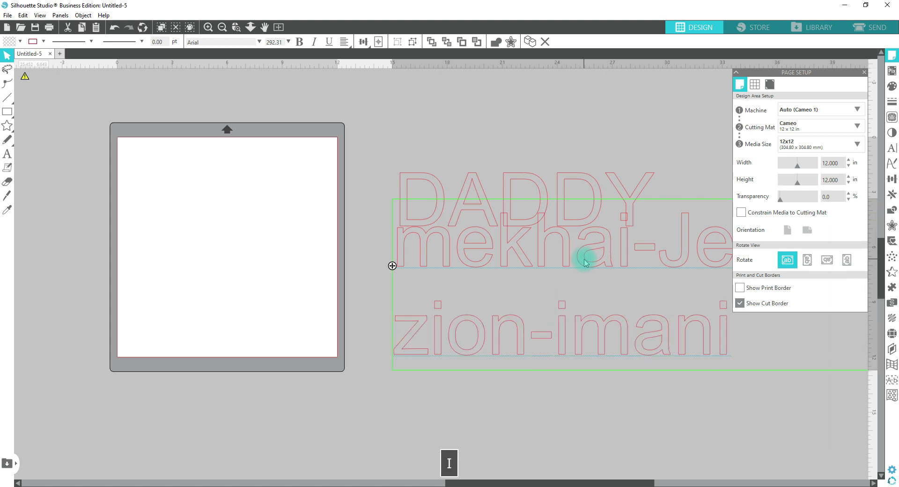
click(693, 432)
drag(653, 354, 584, 403)
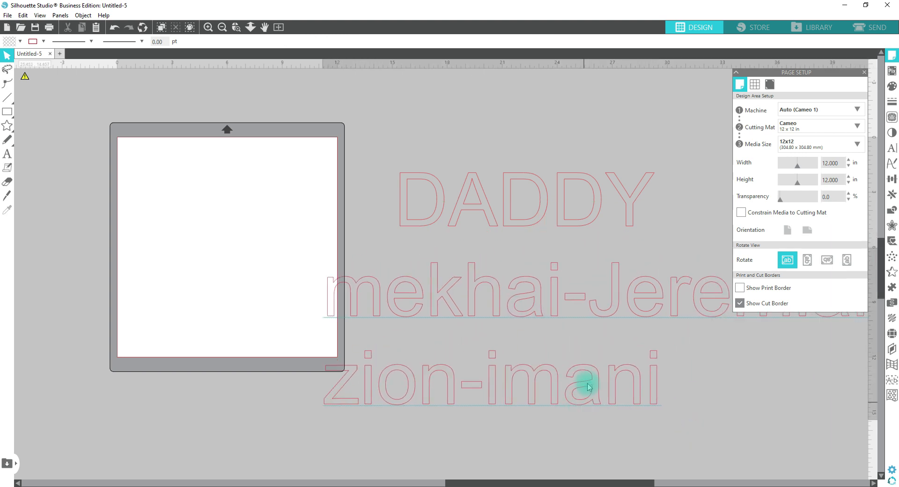
- Draw a rectangle over the DADDY text and set its size to 10 inches wide by 5 inches high
click(569, 227)
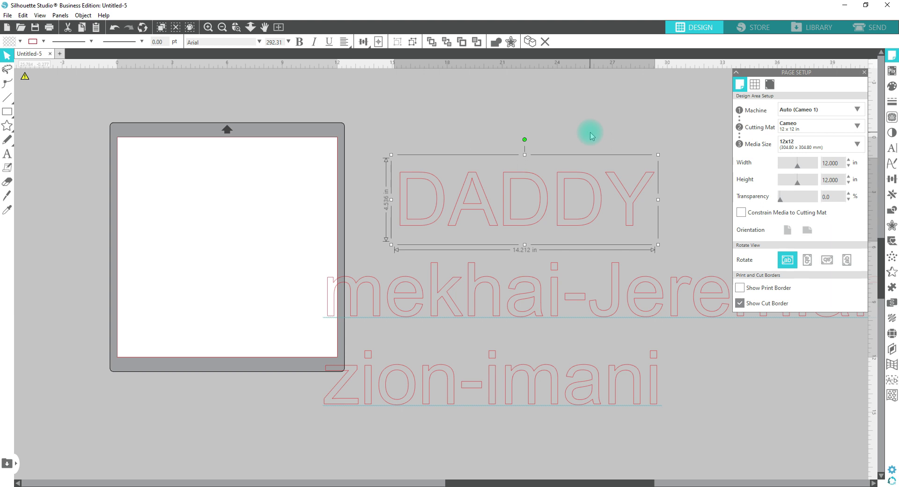
click(7, 111)
drag(401, 97, 717, 255)
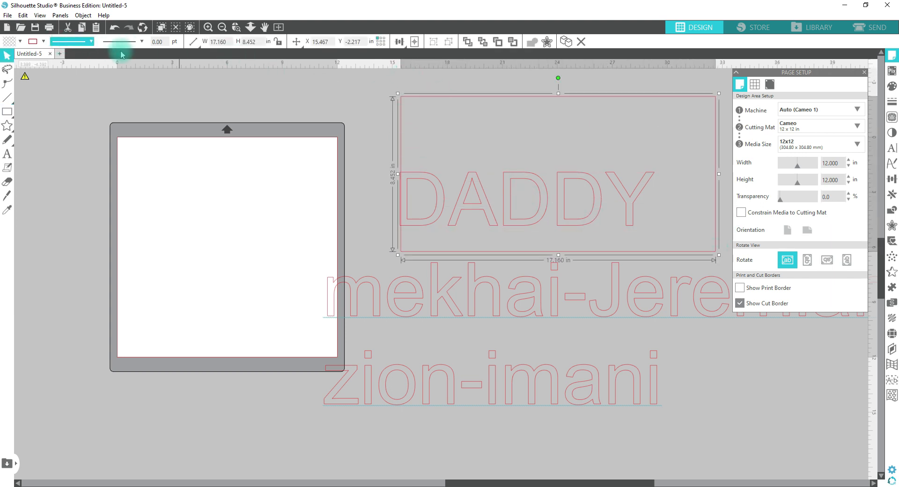
click(231, 42)
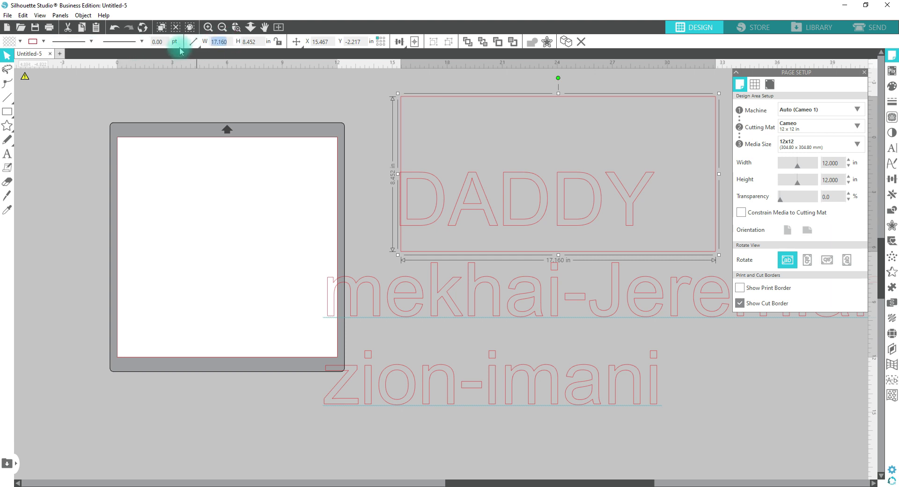
text(10)
key(Tab)
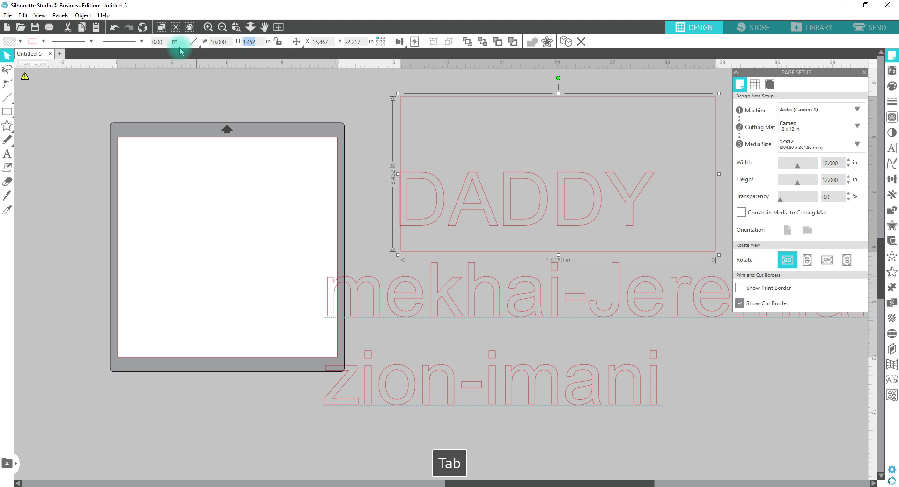
text(5)
key(Return)
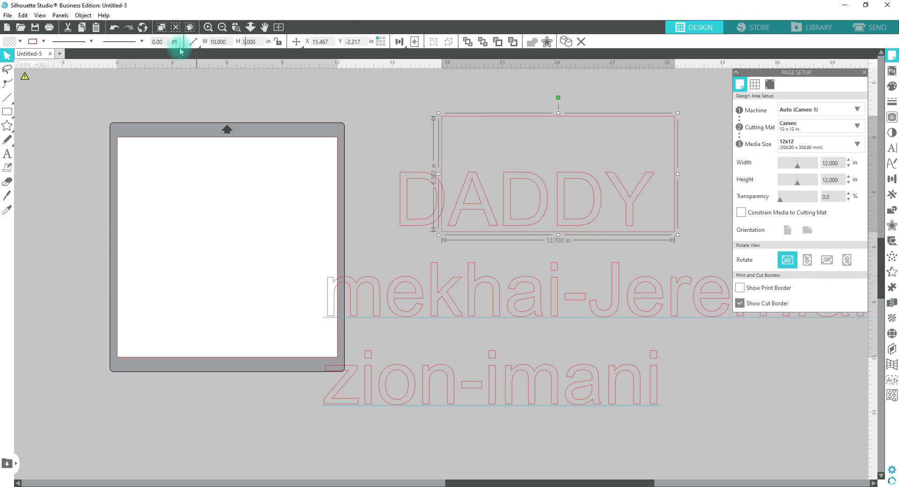
- Scale the DADDY text to about 9.95 inches wide and fit it inside the rectangle
click(411, 214)
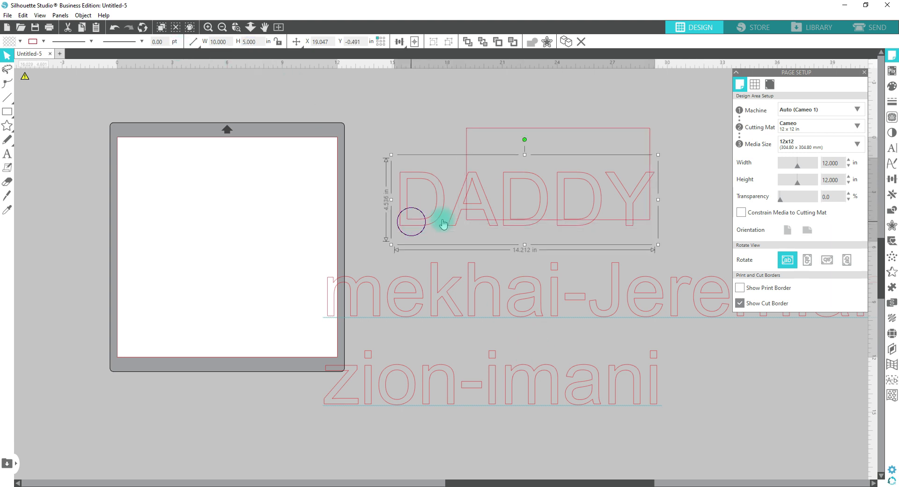
drag(658, 155, 576, 200)
drag(428, 226, 485, 185)
drag(639, 146, 653, 142)
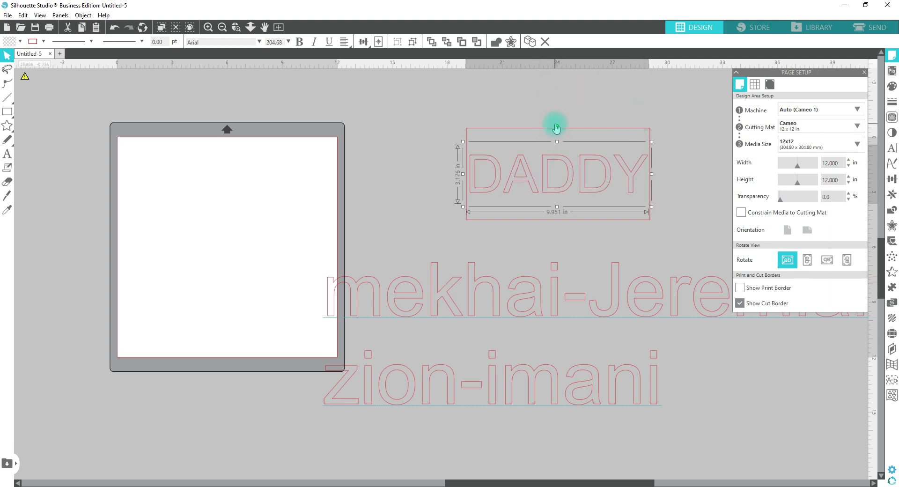
- Shorten the DADDY text to "DAD" and enlarge it to about 9.4 inches wide over the rectangle
double_click(556, 192)
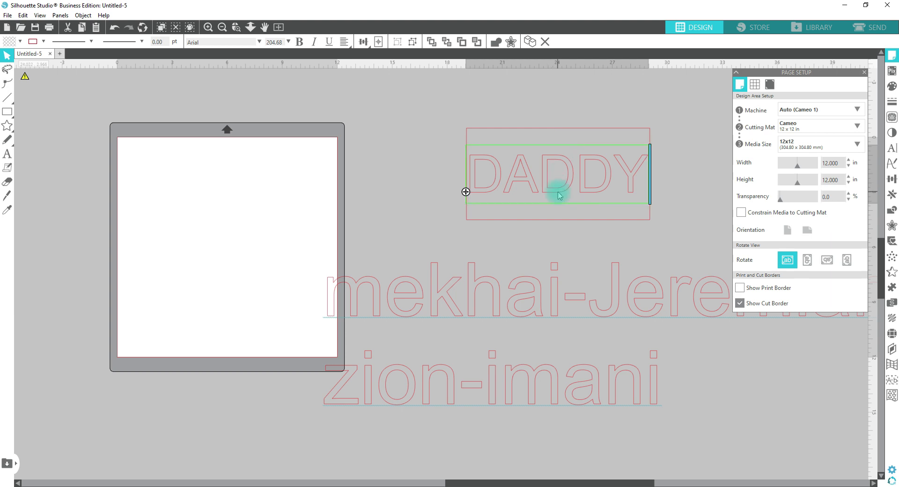
drag(579, 179, 638, 184)
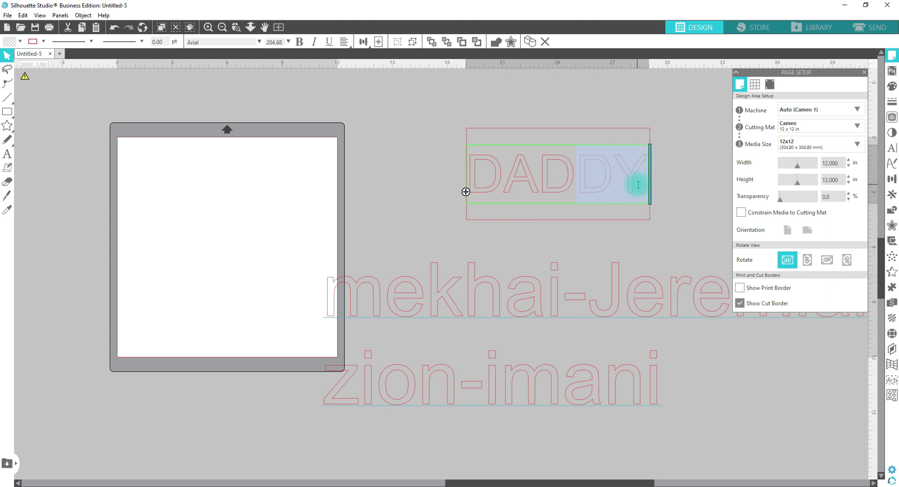
key(Delete)
click(635, 257)
click(558, 186)
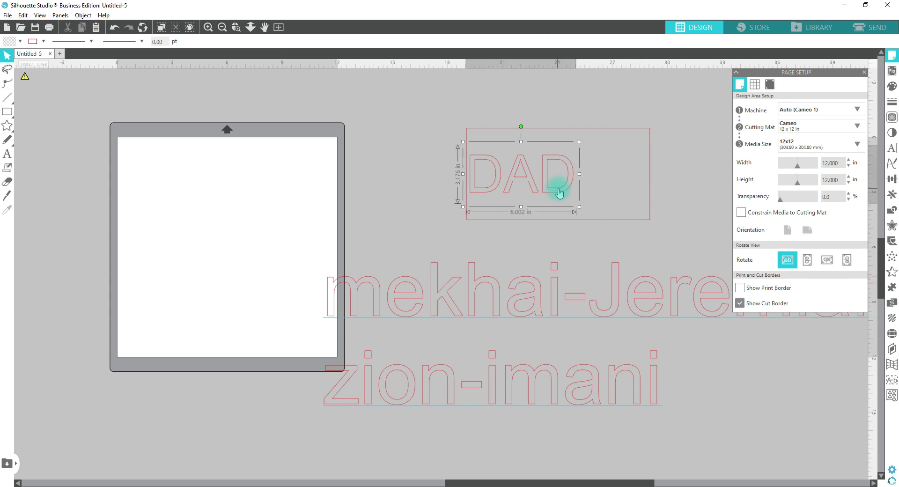
drag(579, 141, 660, 143)
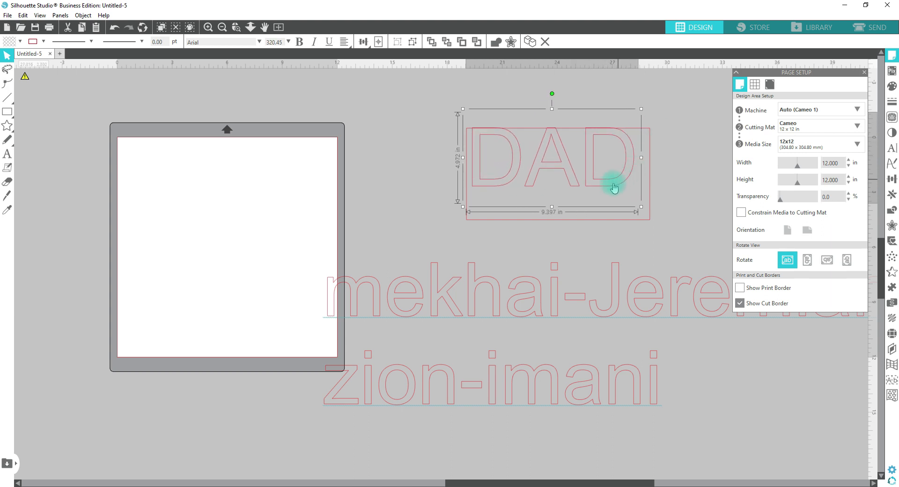
- Move the DAD text to the middle of the rectangle and fill its letters with teal
drag(614, 191, 617, 203)
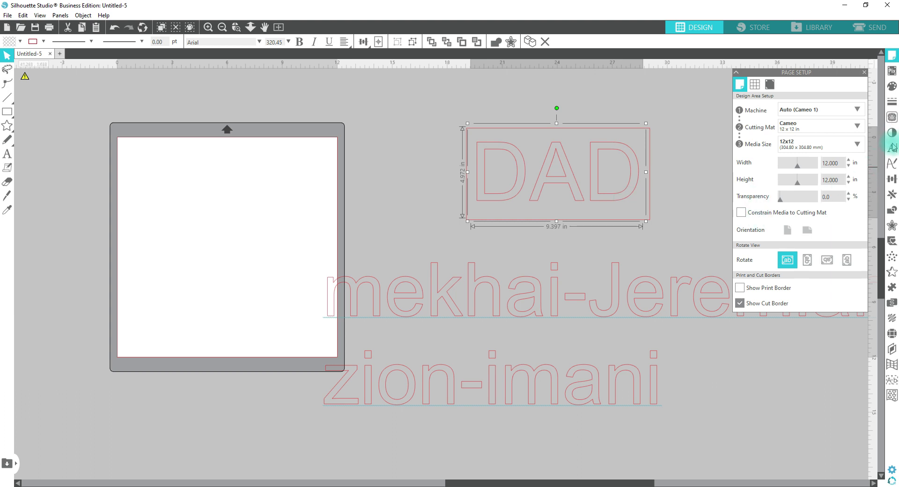
click(858, 111)
click(893, 148)
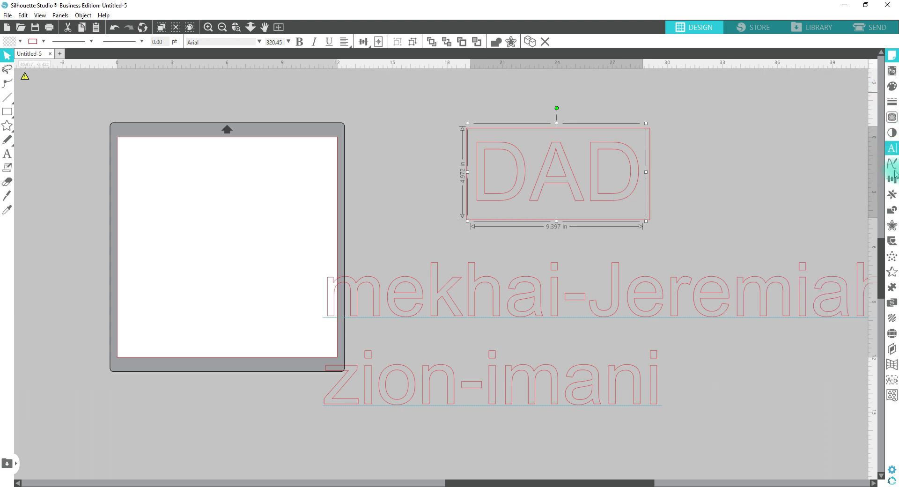
click(893, 148)
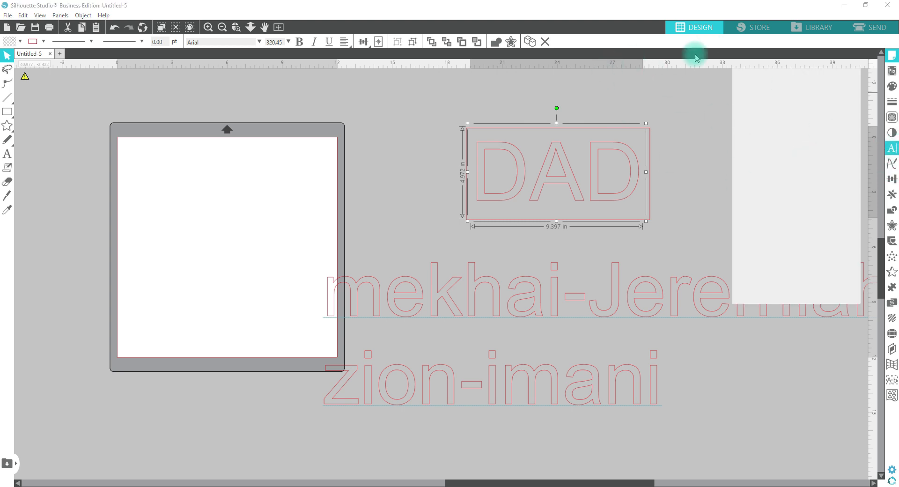
click(19, 41)
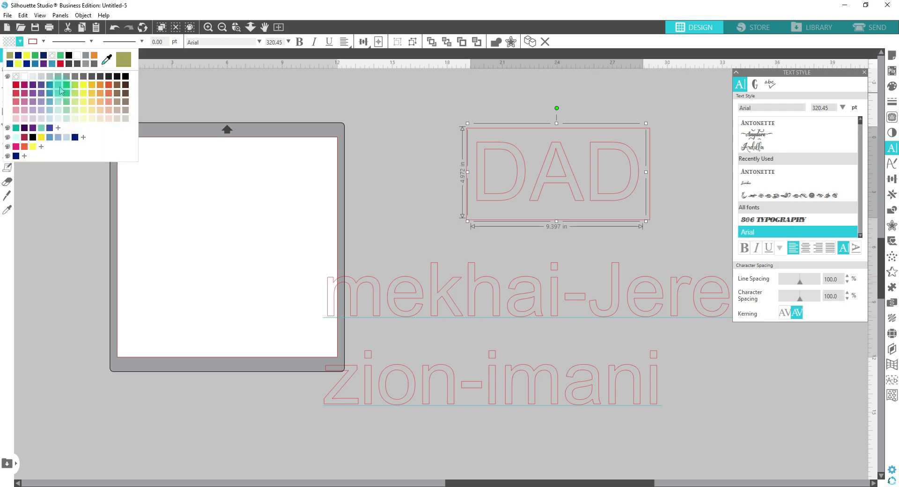
click(15, 129)
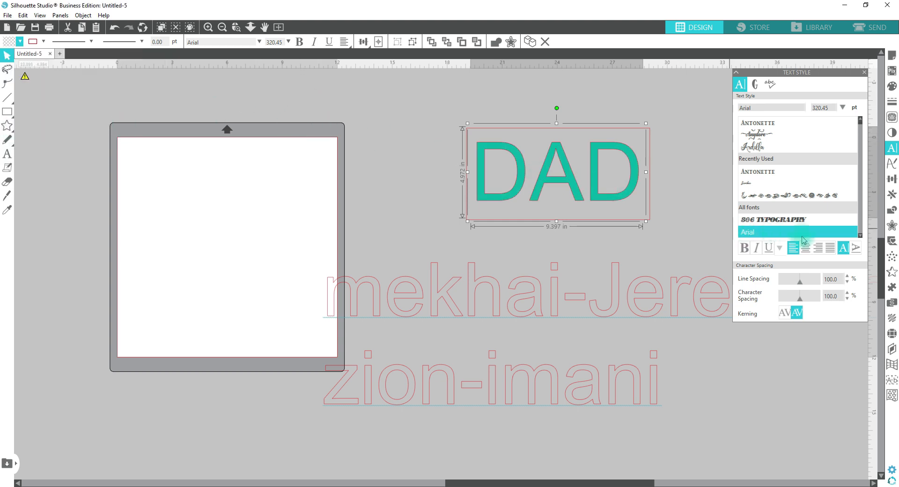
- Change the names text to the A Little Mixed Up font and shift it left so the full first line is in view
scroll(781, 198, down, 3)
scroll(781, 199, down, 1)
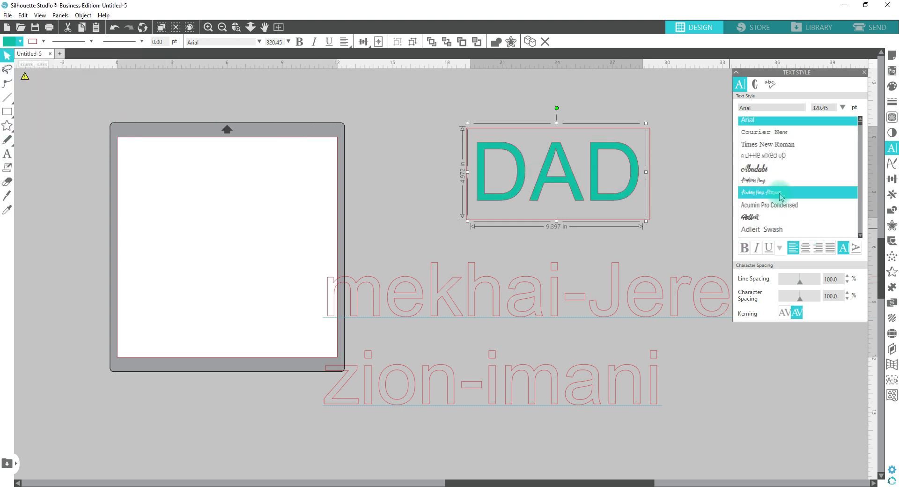
scroll(779, 193, up, 1)
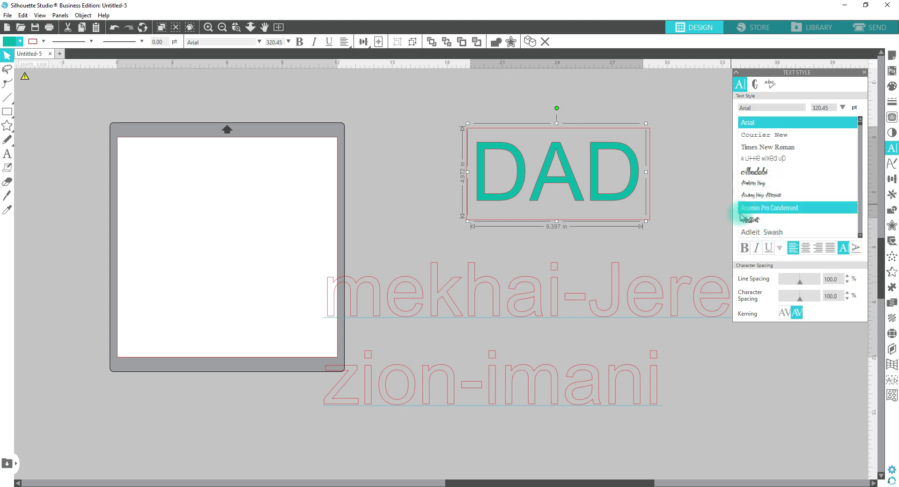
click(665, 296)
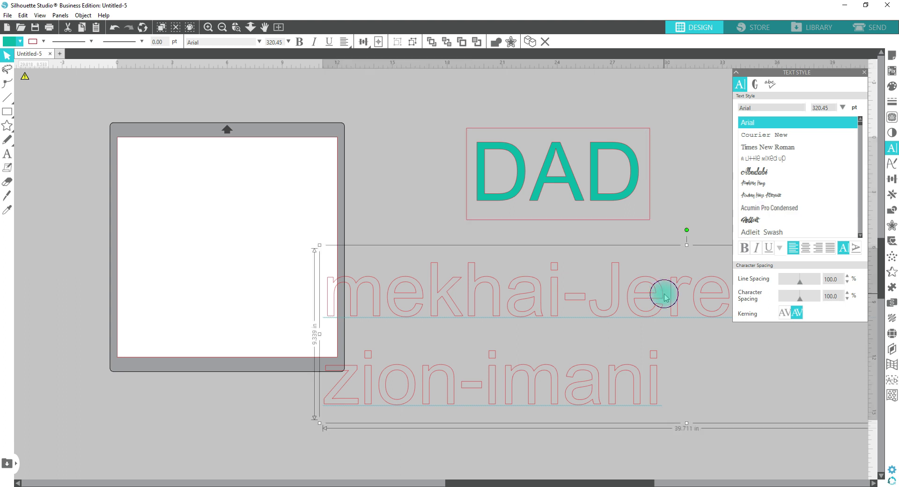
click(760, 162)
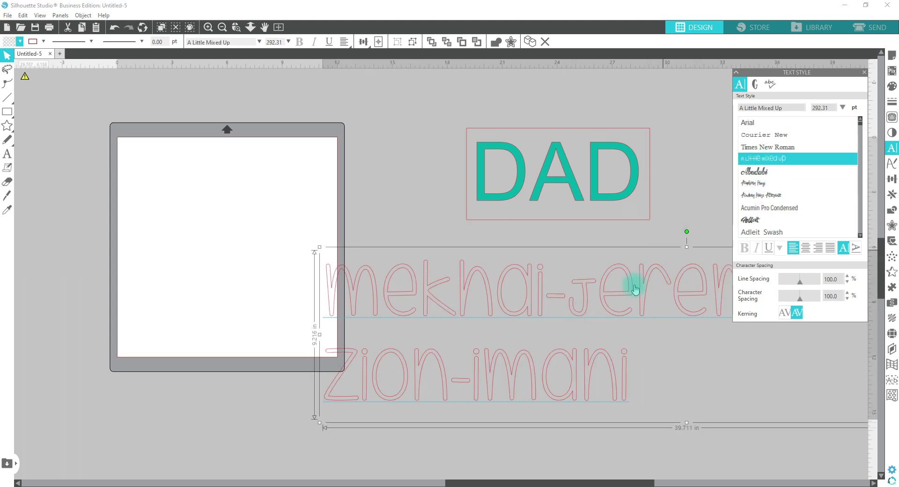
drag(635, 289, 364, 297)
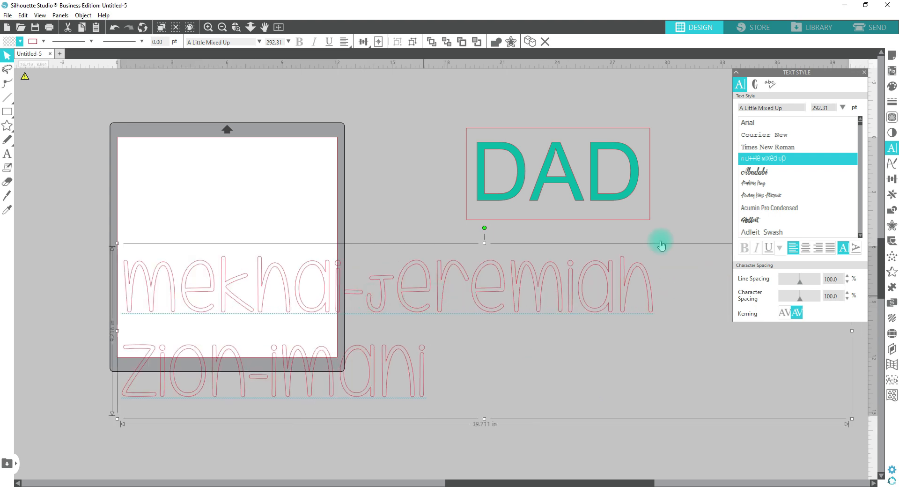
click(610, 200)
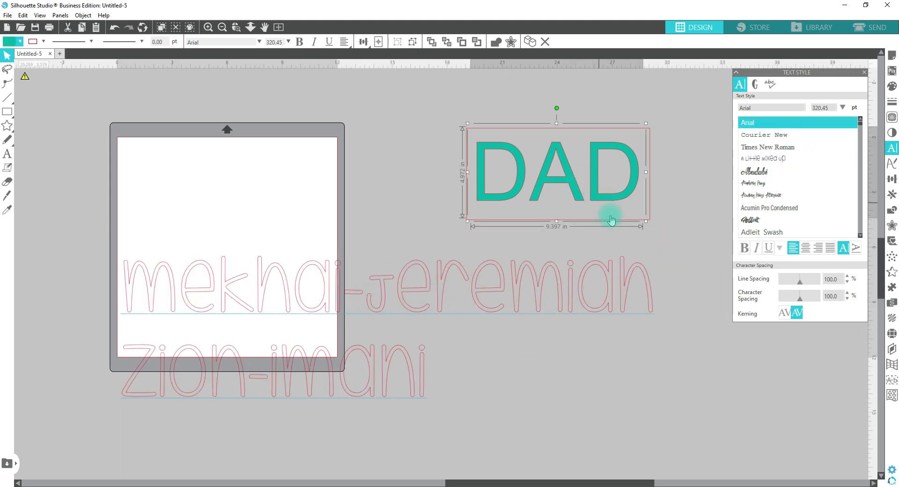
- Fill the names text with dark blue and remove its outline color
click(427, 264)
click(19, 42)
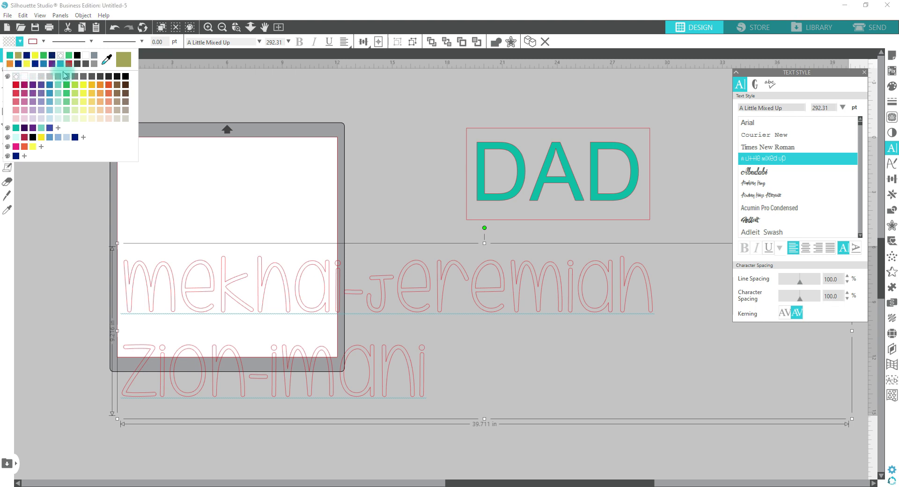
click(19, 64)
click(43, 41)
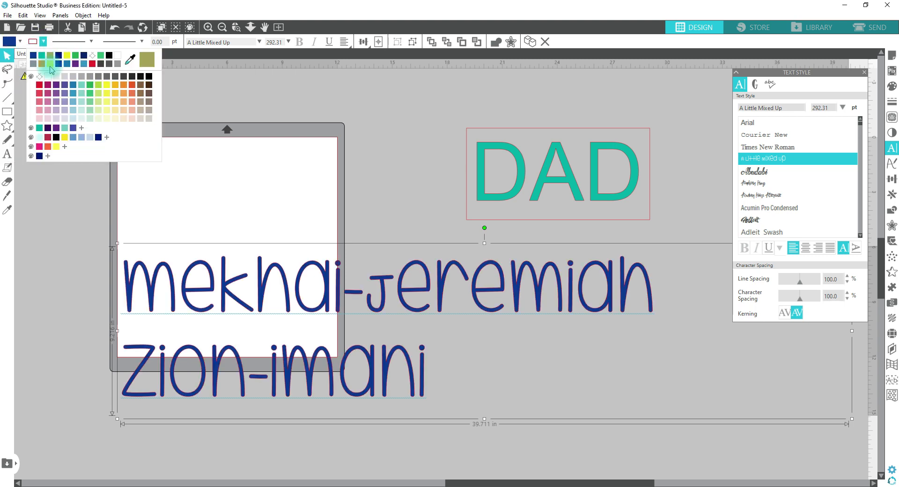
click(39, 76)
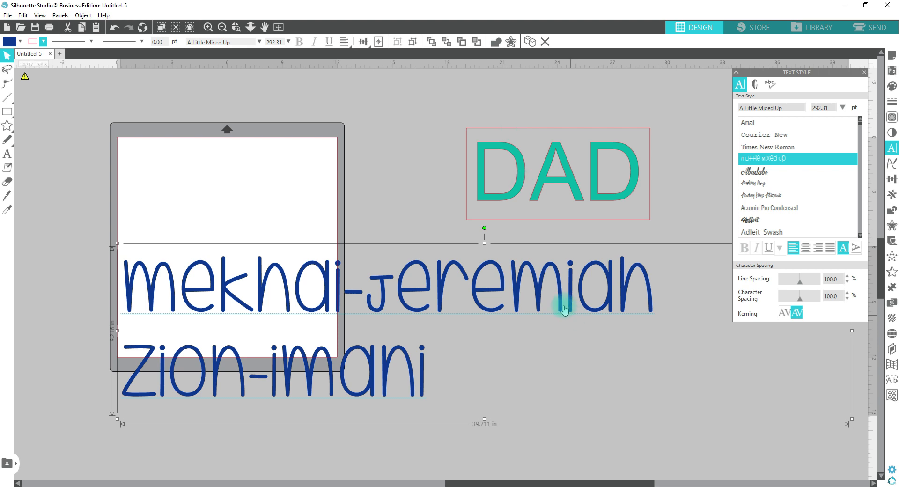
- Change the DAD text to the Stampbor Clean font and reposition it inside the rectangle
click(640, 164)
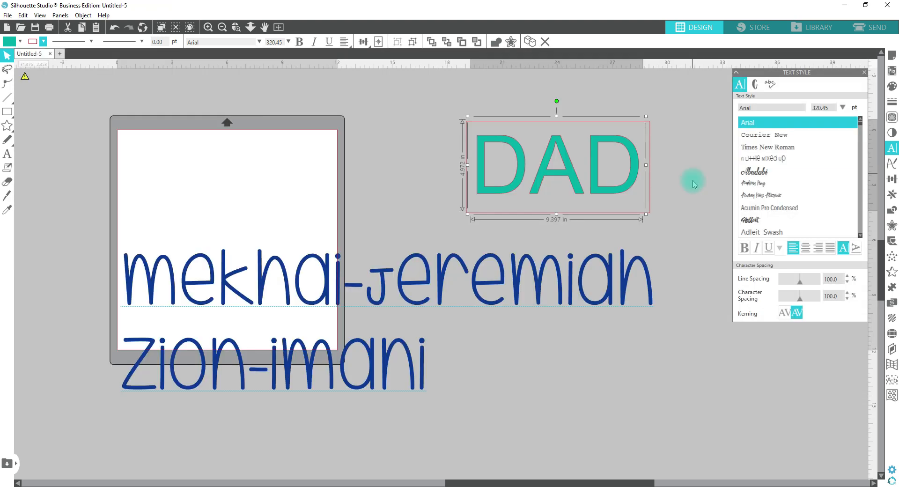
scroll(800, 184, down, 3)
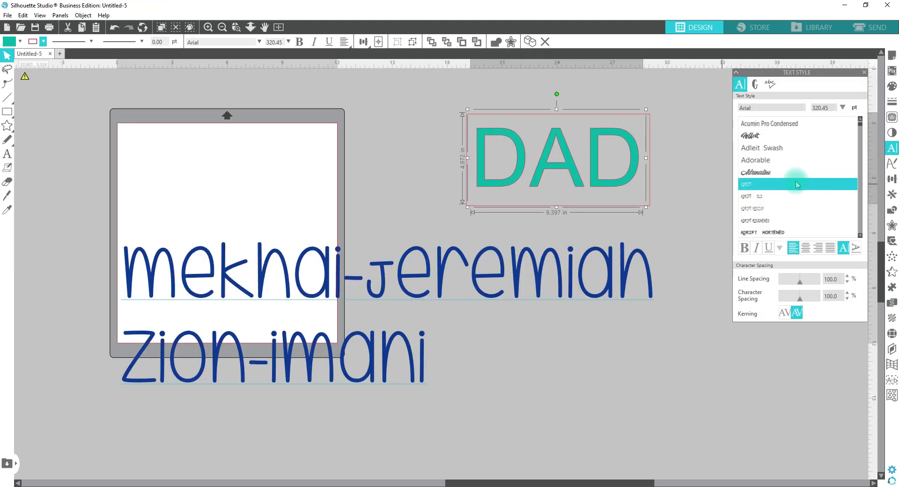
click(754, 108)
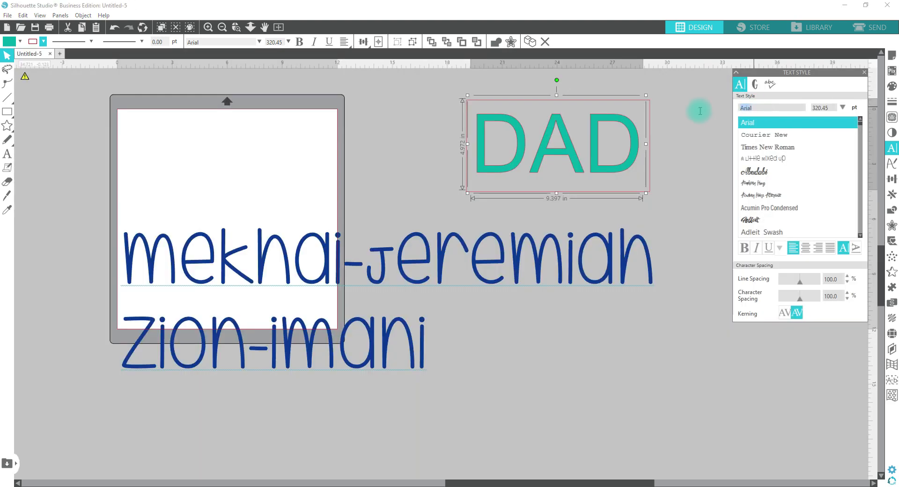
text(st)
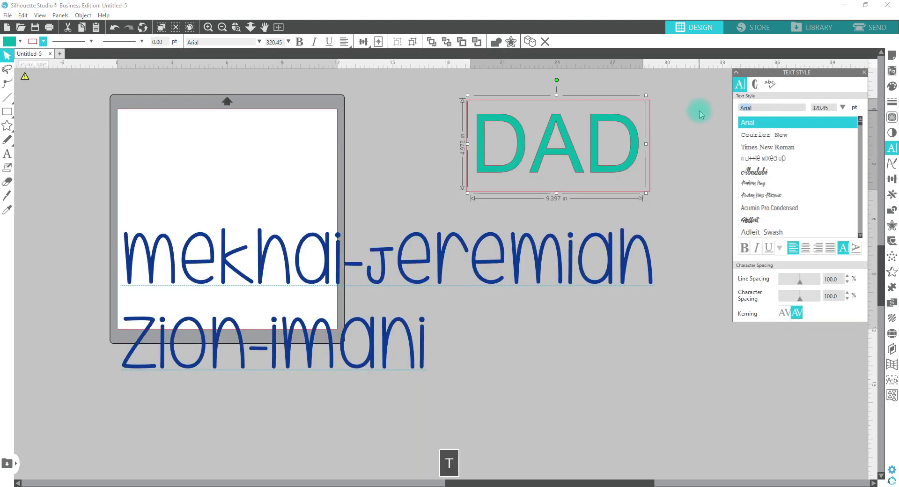
text(a)
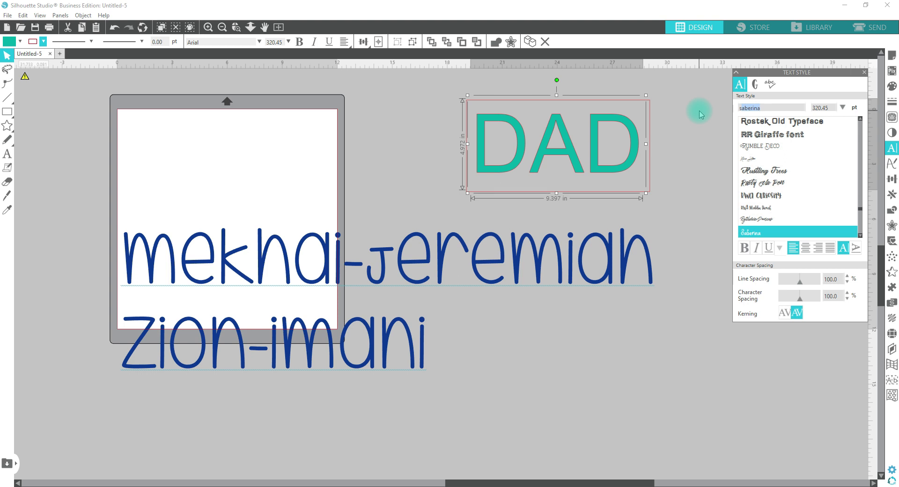
text(mpbor Clea)
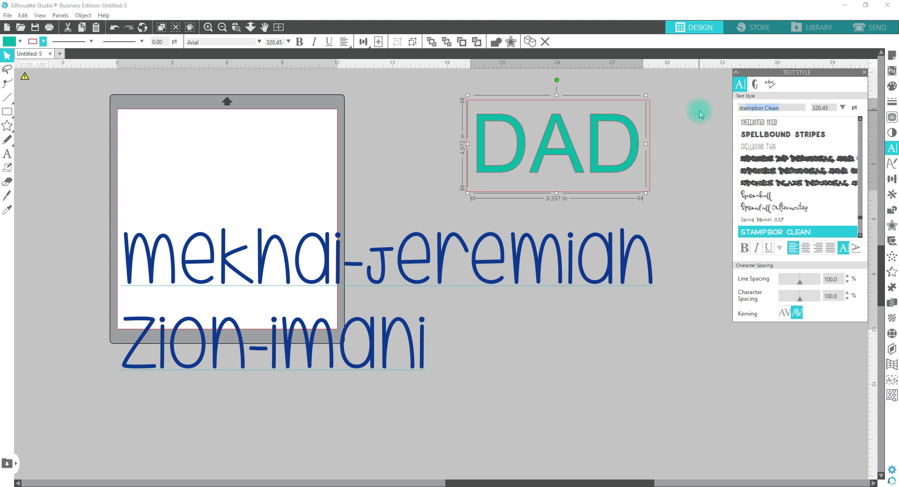
click(767, 108)
drag(763, 108, 734, 107)
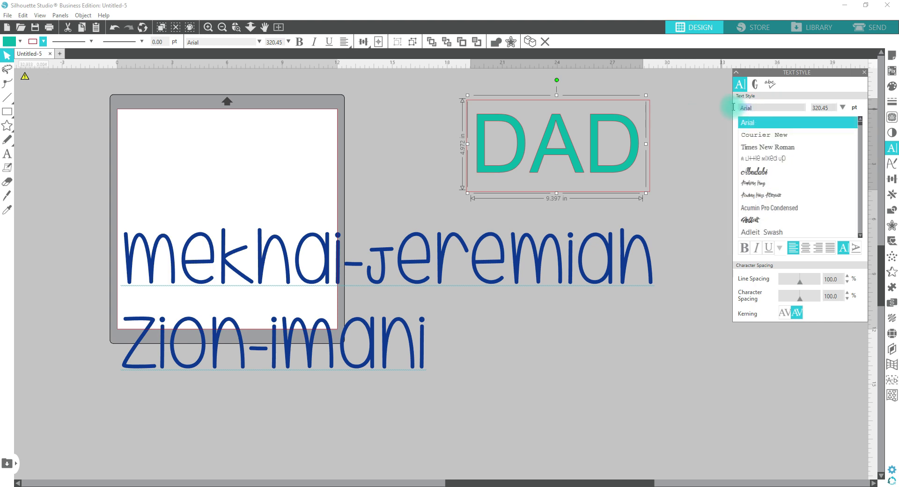
text(stampbor Clean)
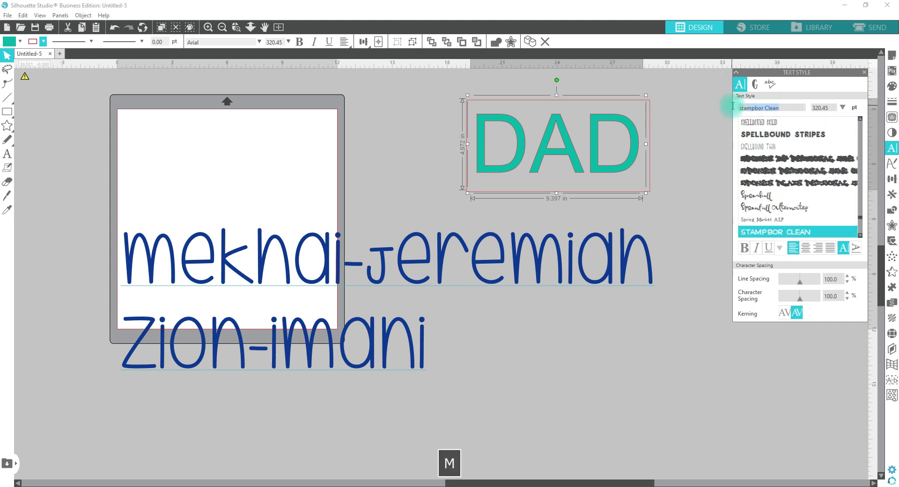
key(Return)
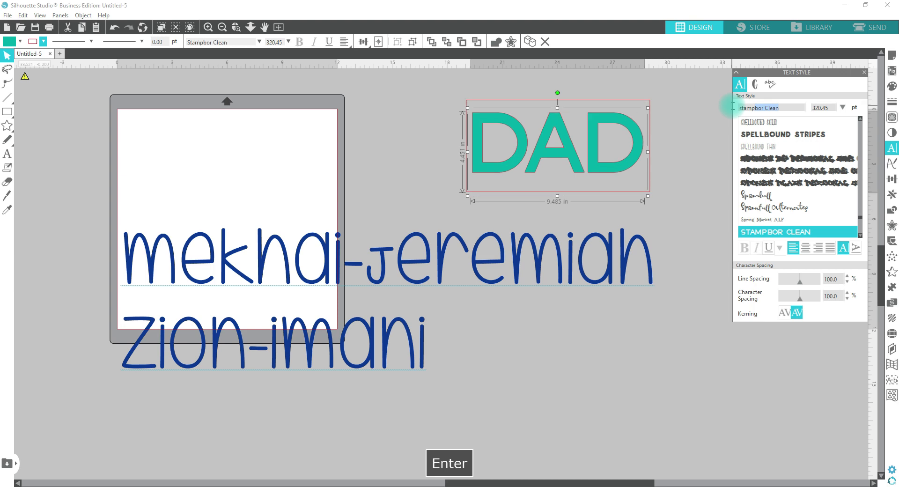
drag(607, 173, 610, 175)
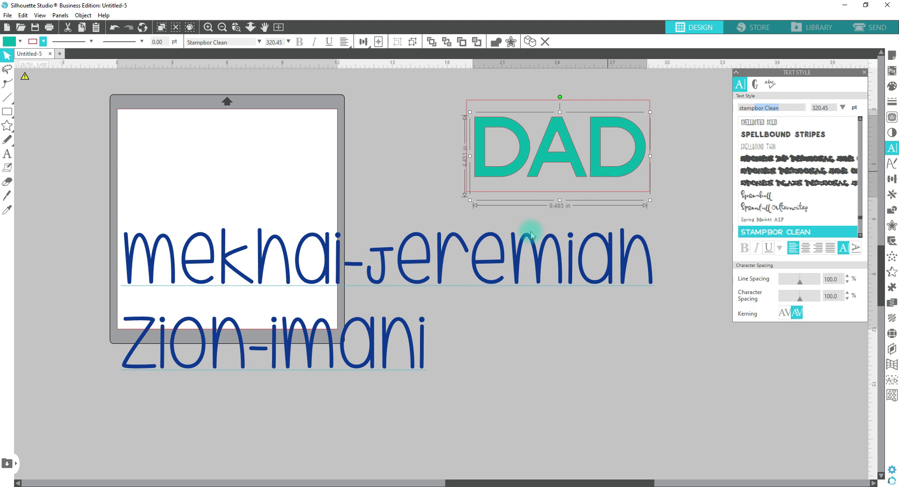
- Shrink the names text to about 7.86 inches wide and place it over the DAD lettering
click(546, 253)
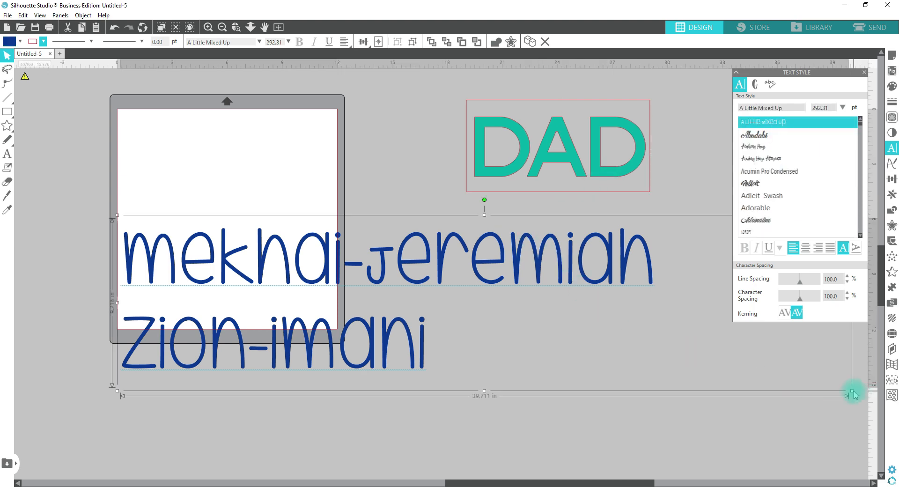
drag(852, 391, 269, 225)
drag(215, 228, 490, 156)
- Widen the names' text box so all names run on one line, and position that line across the DAD letters
key(z)
drag(416, 92, 681, 209)
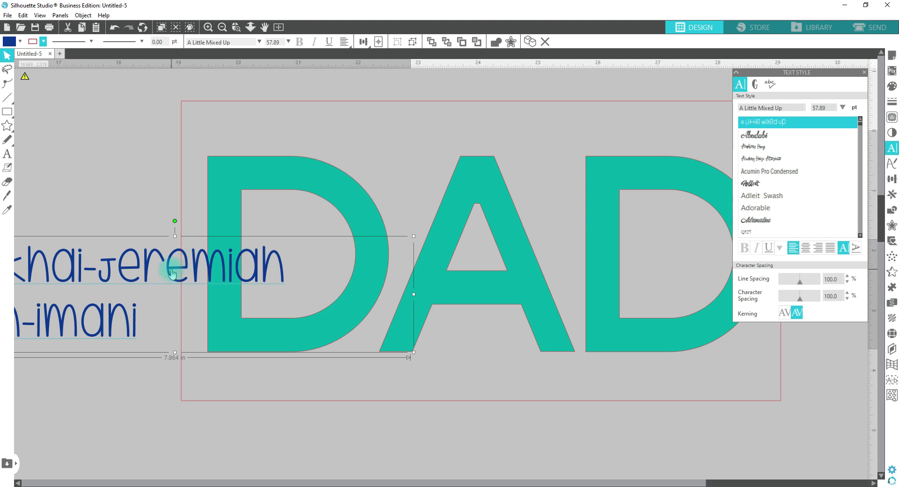
double_click(170, 267)
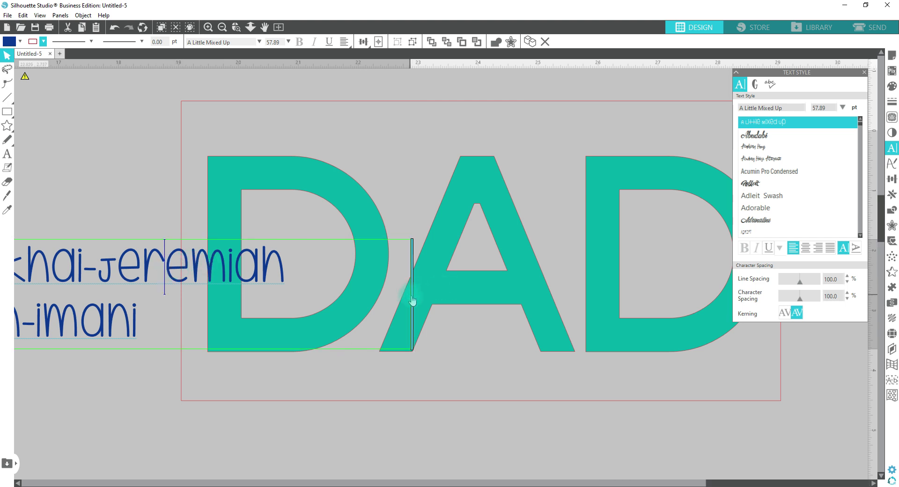
drag(413, 296, 728, 310)
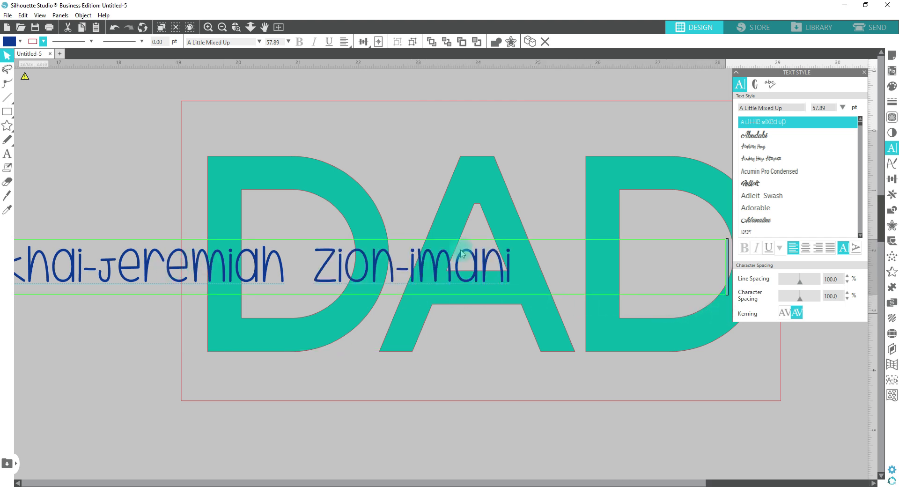
click(251, 27)
drag(301, 199, 291, 146)
click(180, 297)
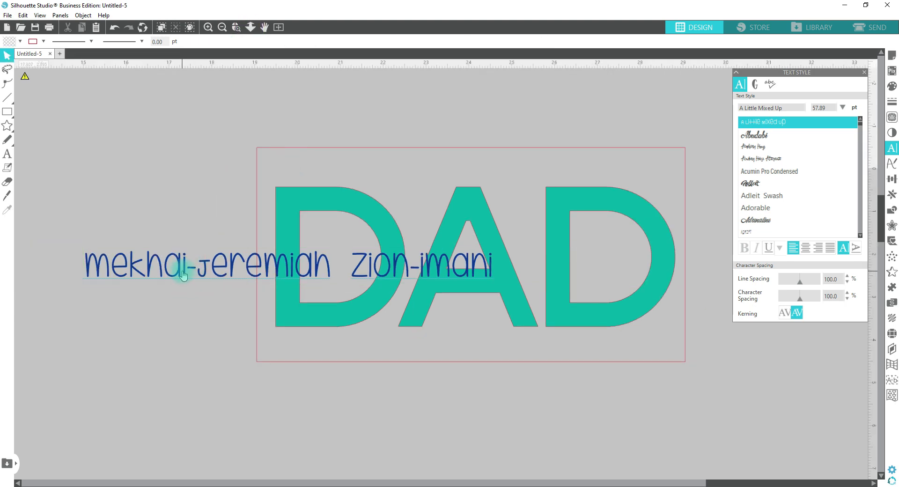
drag(180, 267, 361, 272)
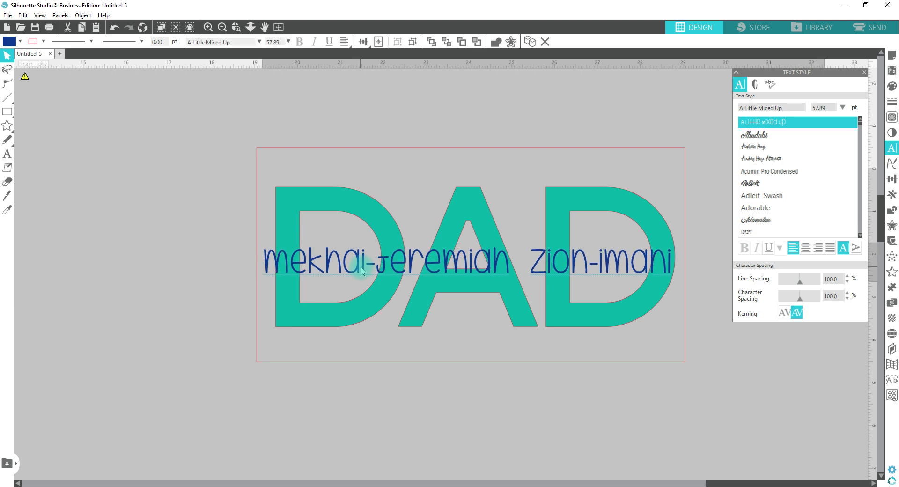
- Enlarge the one-line names text to about 61 pt so it spans the rectangle's width
click(681, 281)
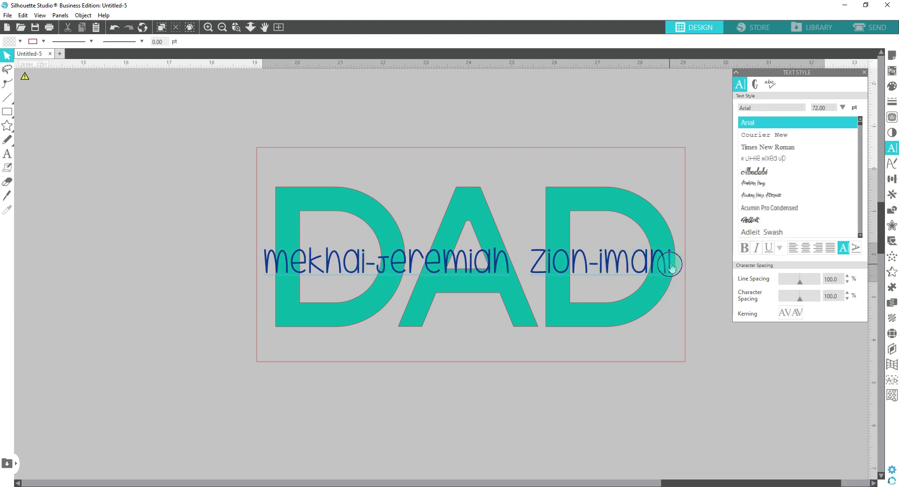
click(670, 265)
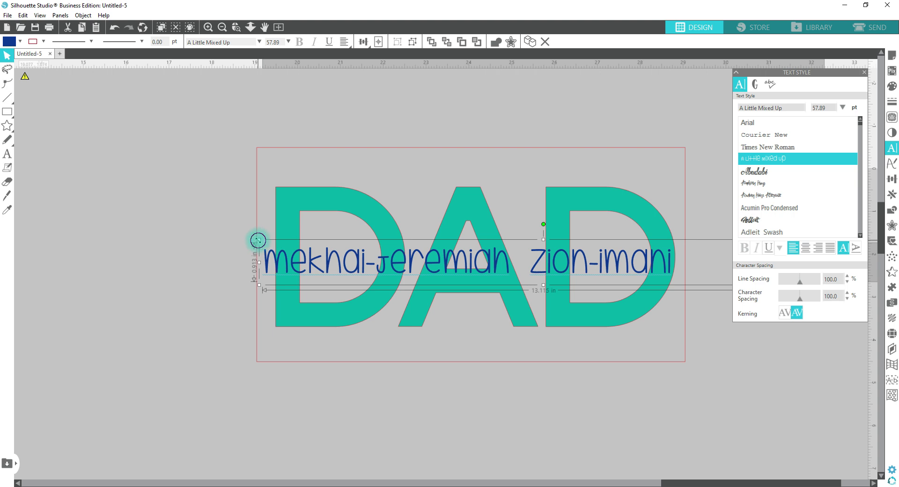
drag(239, 226, 274, 257)
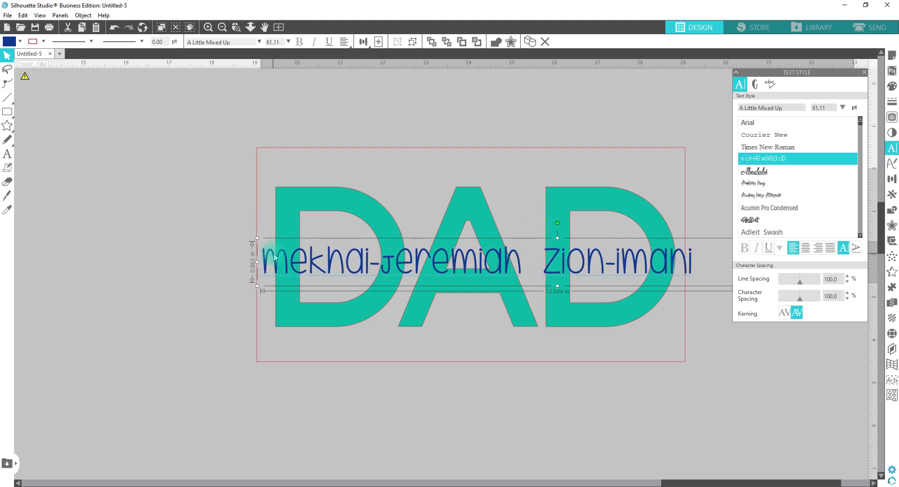
- Try to narrow the names' text box to the end of the wording
key(space)
drag(506, 328, 318, 303)
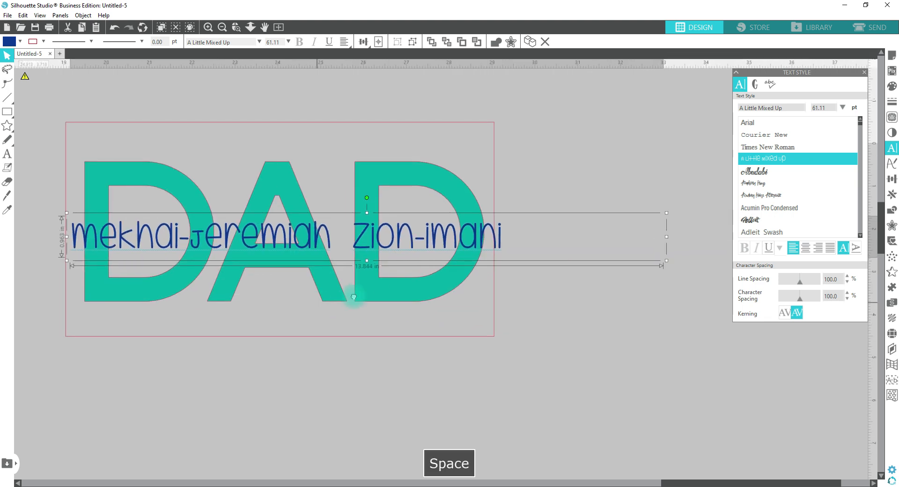
double_click(507, 240)
mouse_move(666, 235)
mouse_down()
mouse_move(552, 219)
mouse_move(500, 234)
mouse_up()
click(506, 239)
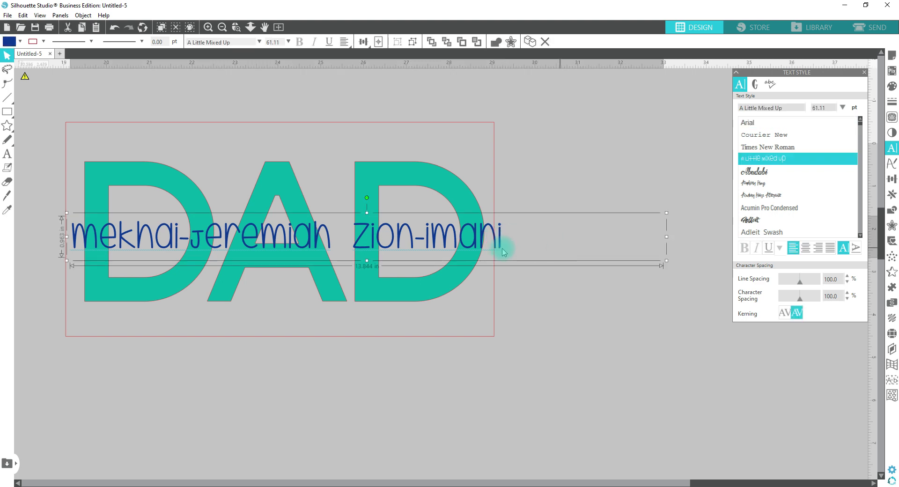
- Narrow the names' text box to the wording, shrink the text to about 59 pt, and position it within the rectangle's width
double_click(505, 243)
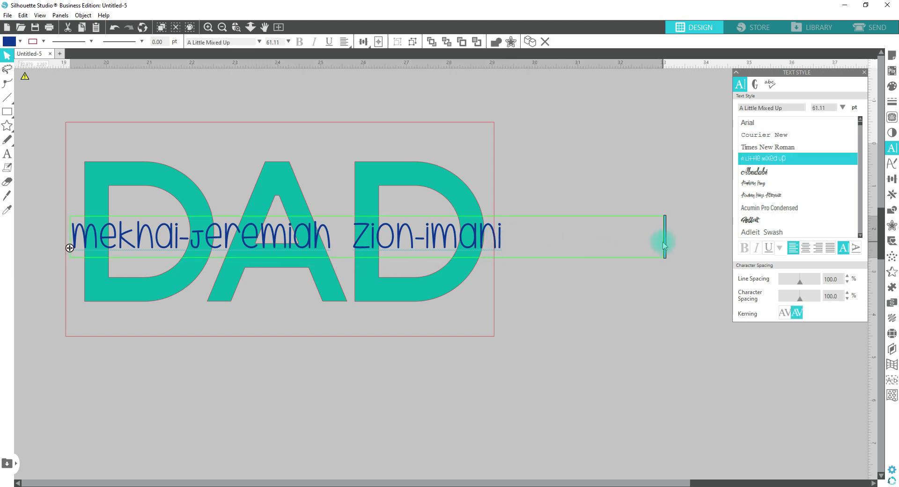
drag(666, 243, 507, 244)
click(560, 263)
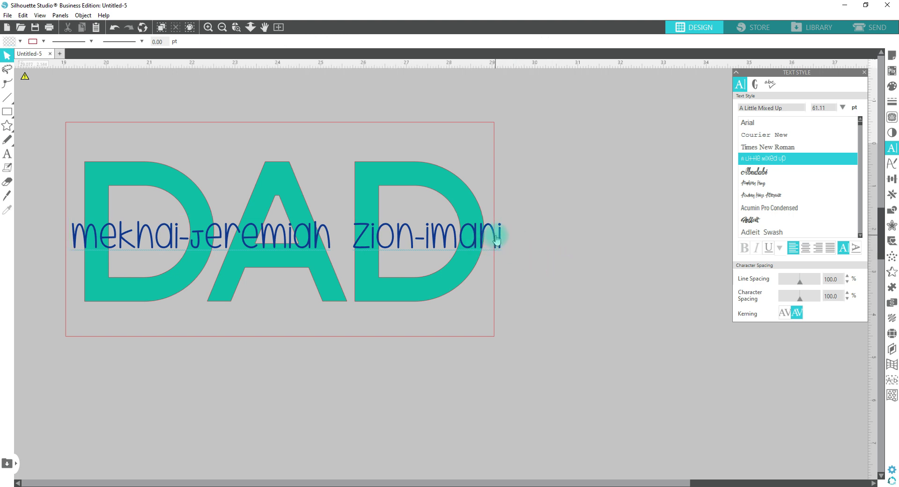
click(499, 234)
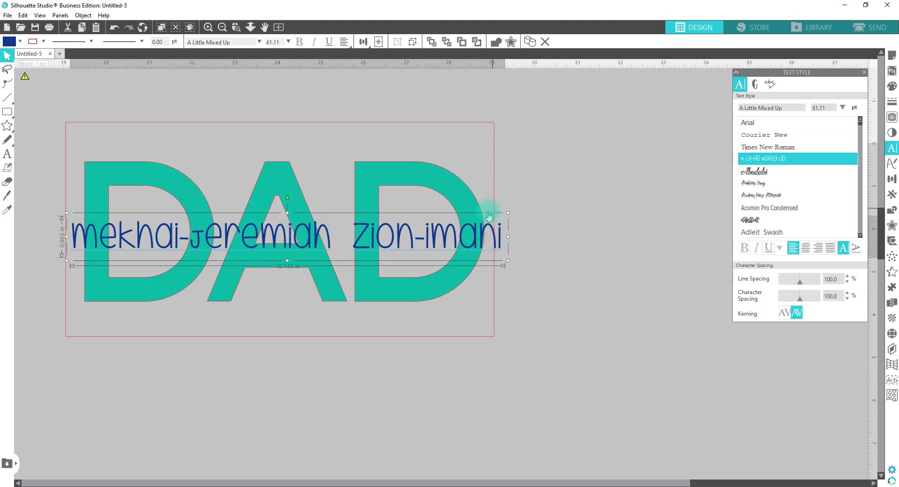
drag(509, 215, 494, 221)
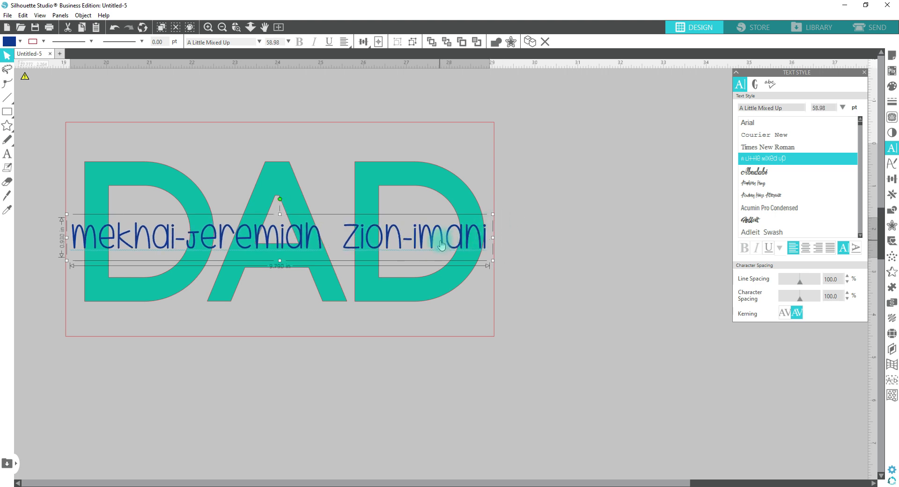
drag(445, 241, 448, 240)
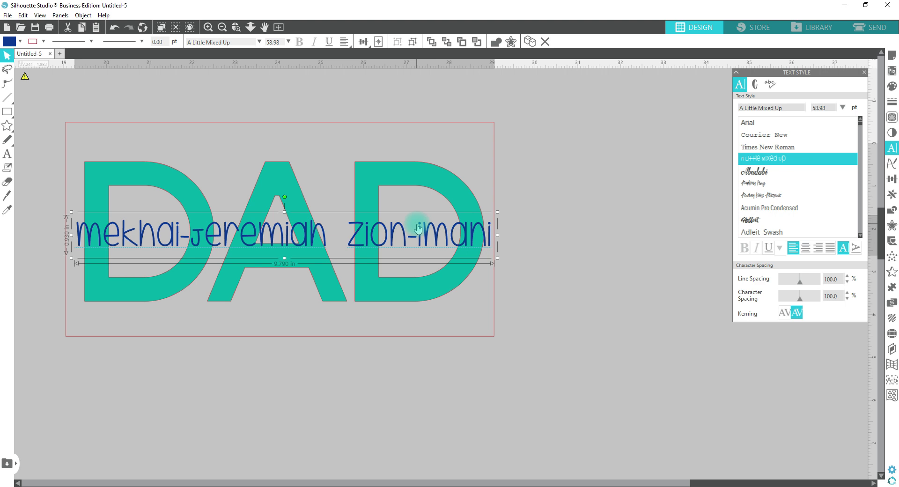
- Start an offset around the names text with a distance of 0.005 in
click(892, 226)
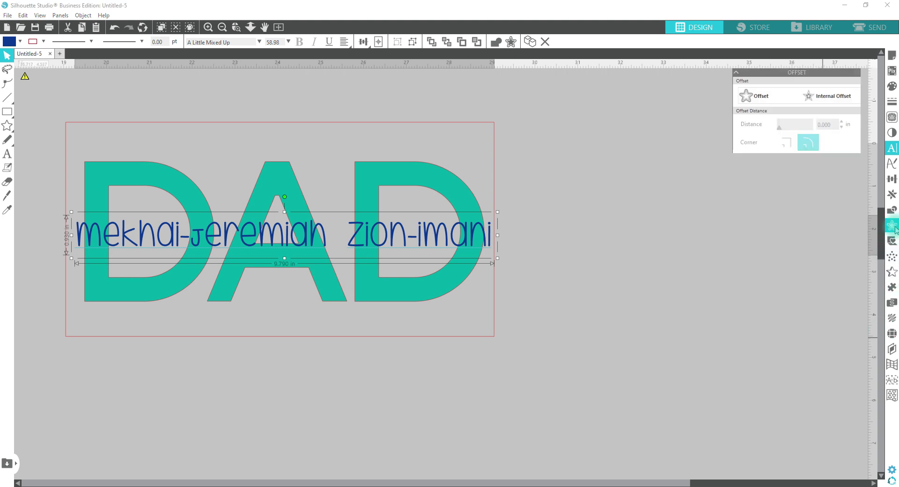
click(771, 96)
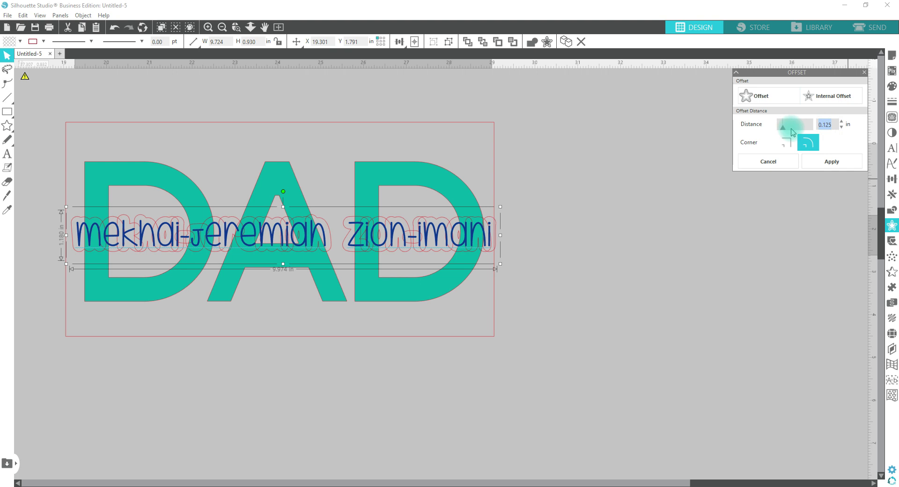
text(.005)
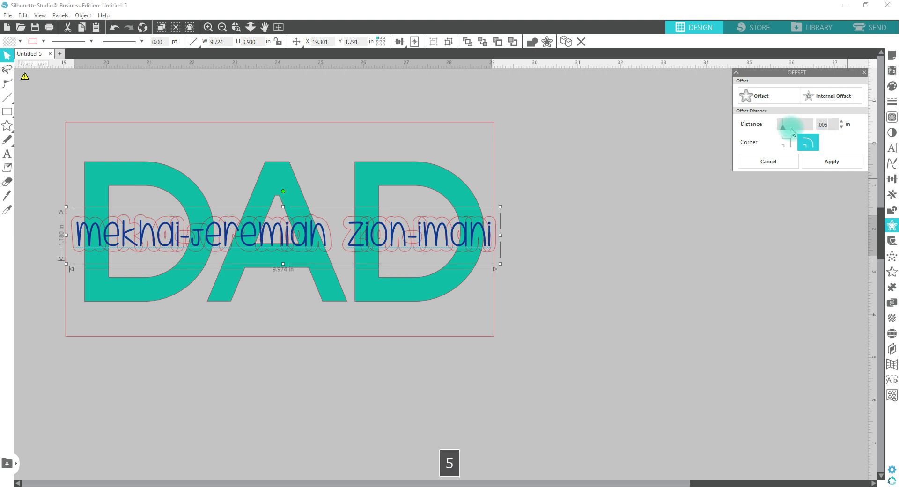
key(Return)
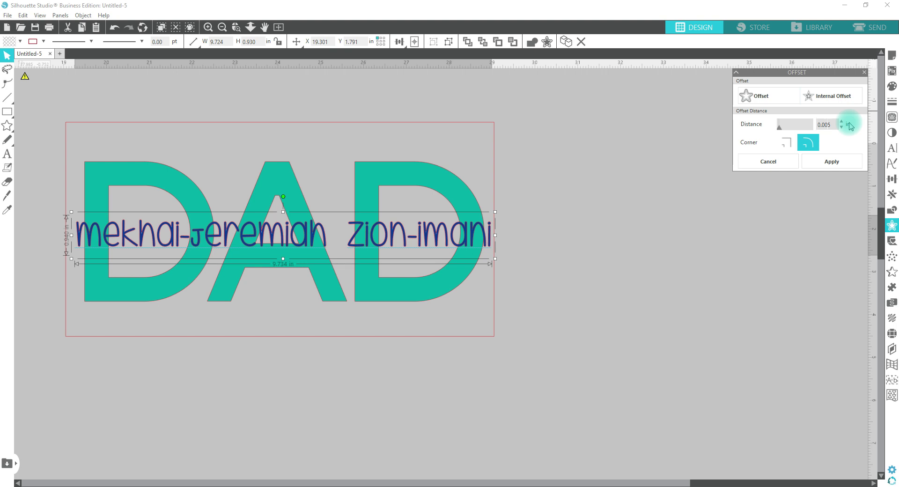
- Try offset distances of 0.010, 0.050 and 0.020 in around the names text
key(BackSpace)
text(1)
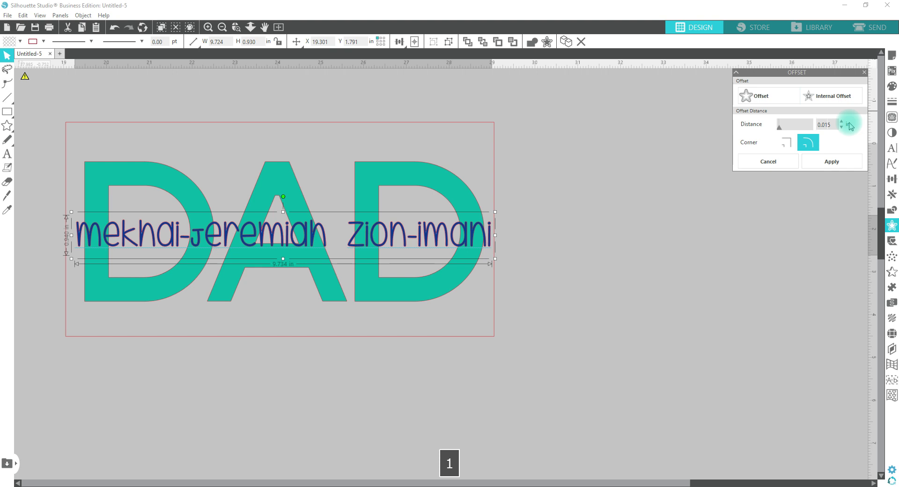
key(Delete)
key(Return)
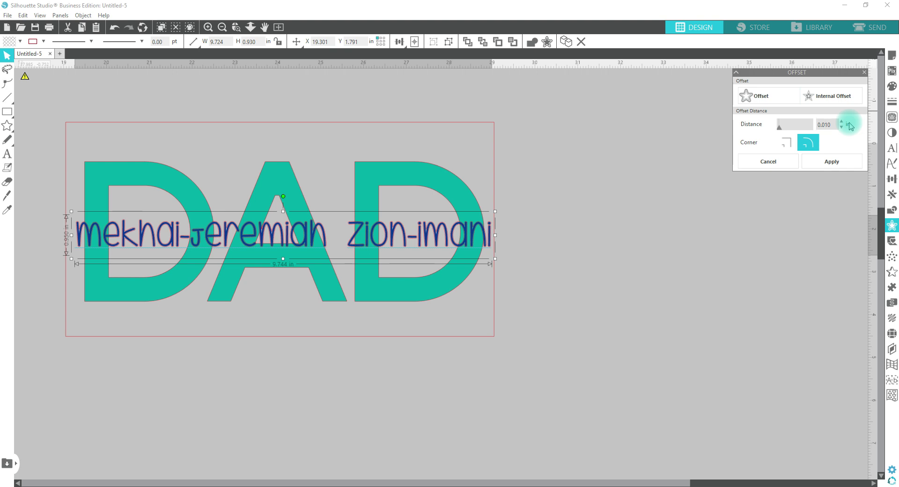
key(BackSpace)
text(5)
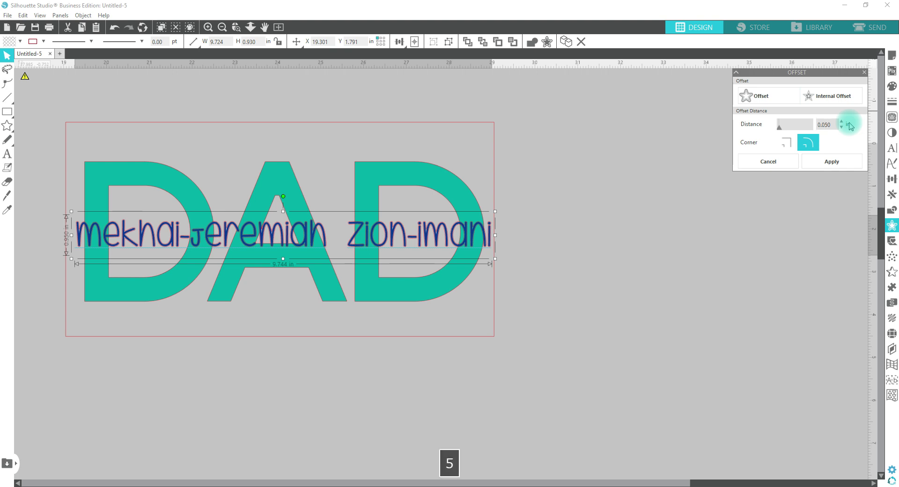
key(Return)
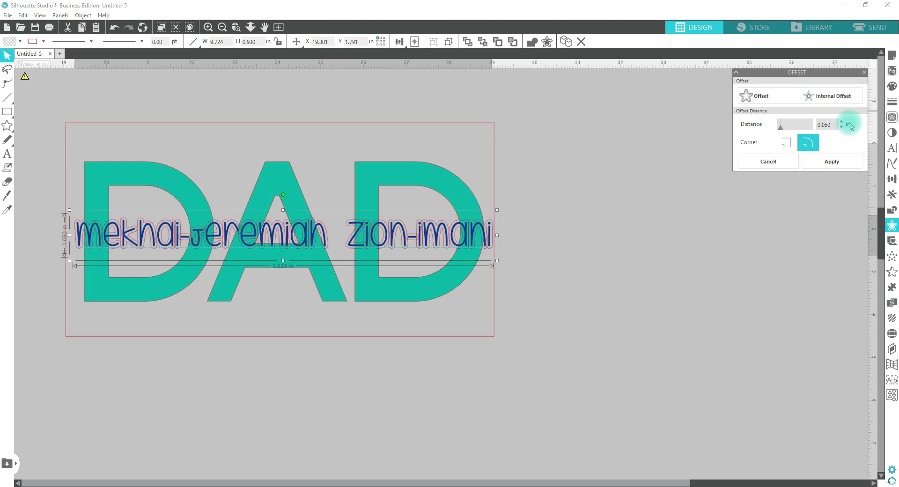
key(BackSpace)
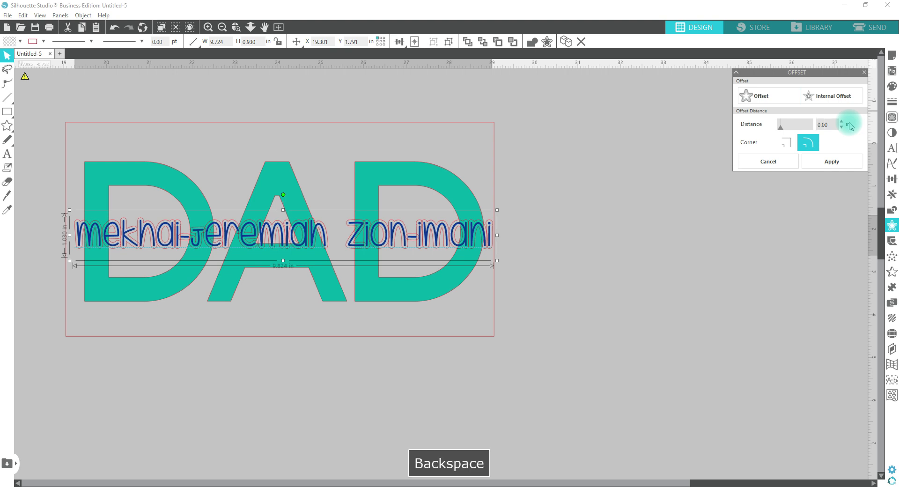
text(2)
key(Return)
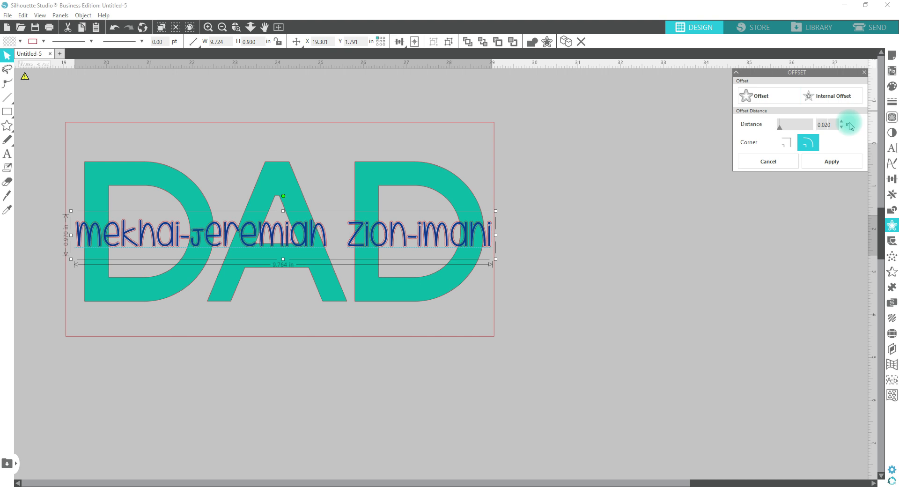
- Set the names' offset distance to 0.015 in and apply the offset
key(BackSpace)
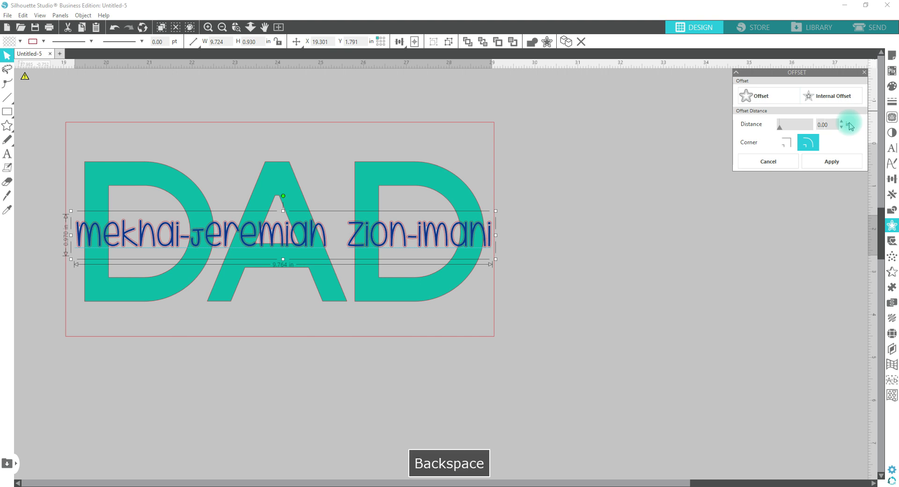
text(15)
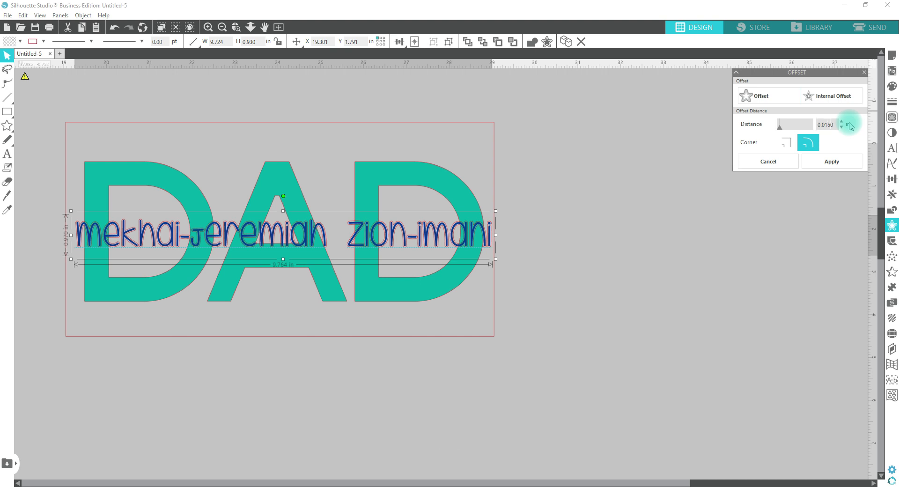
key(Return)
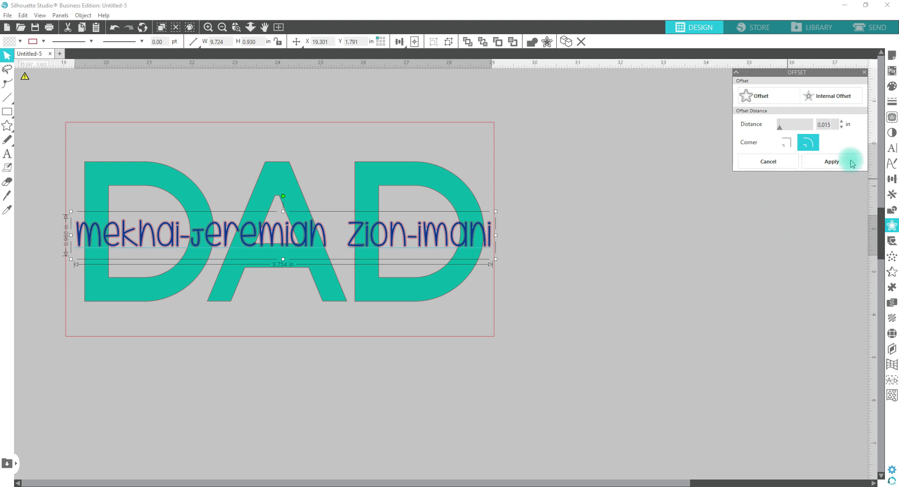
click(833, 161)
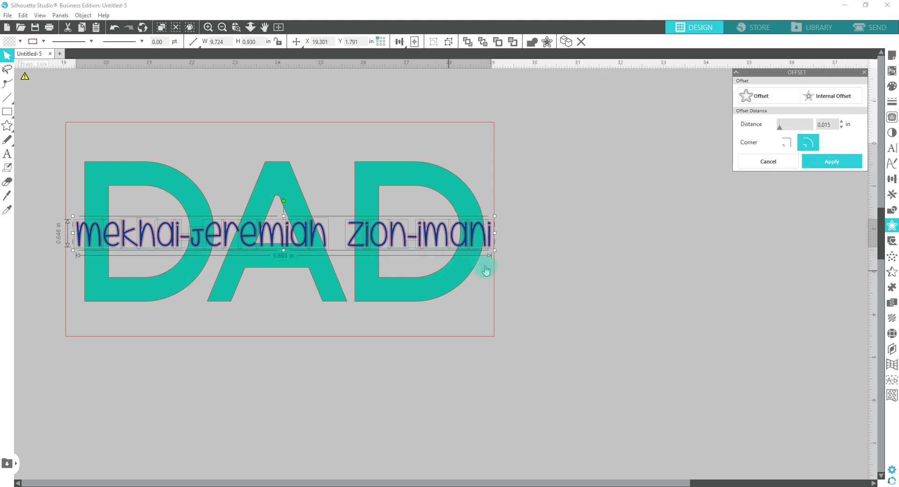
- Fill the names' offset shapes with orange-red and group them
click(19, 42)
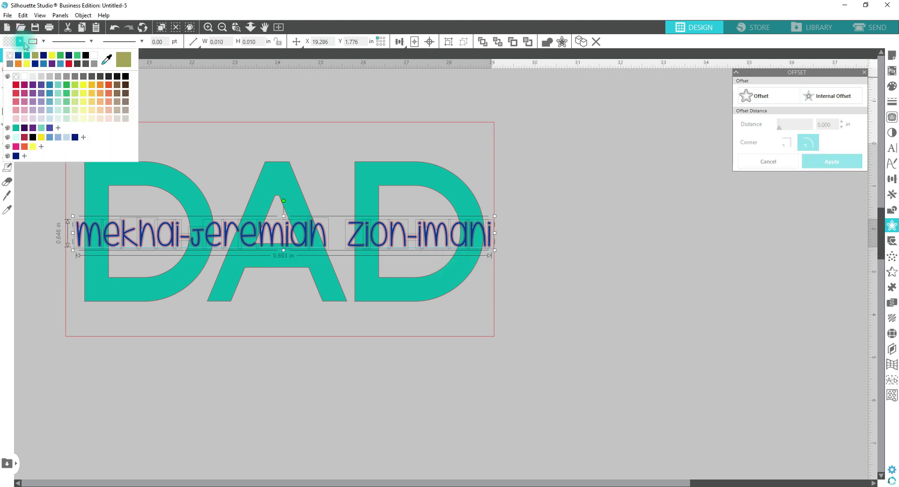
click(111, 90)
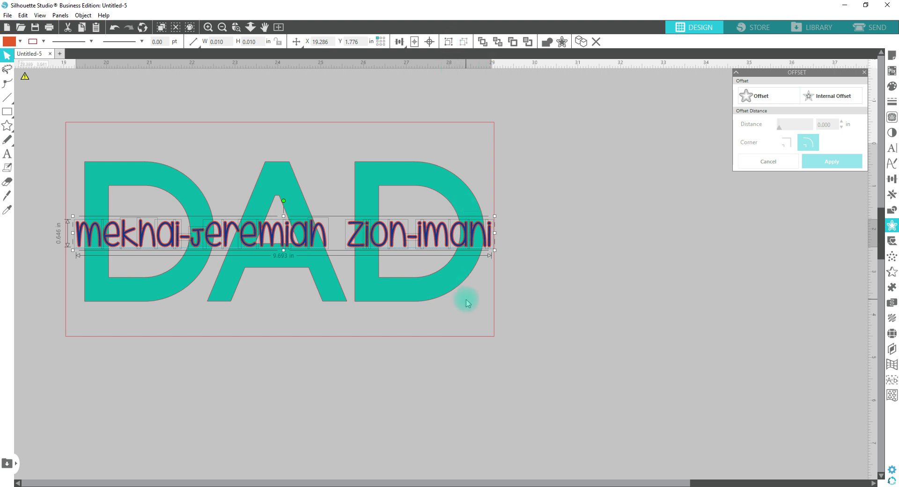
key(i)
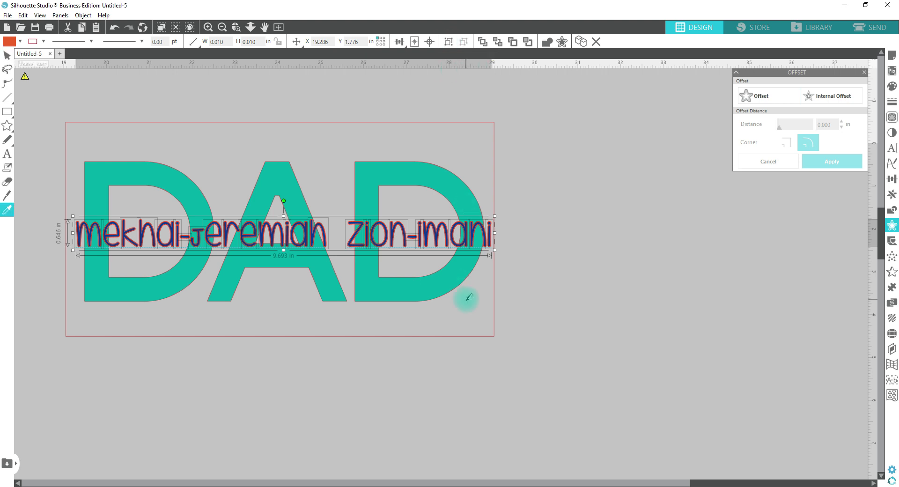
key(ctrl+g)
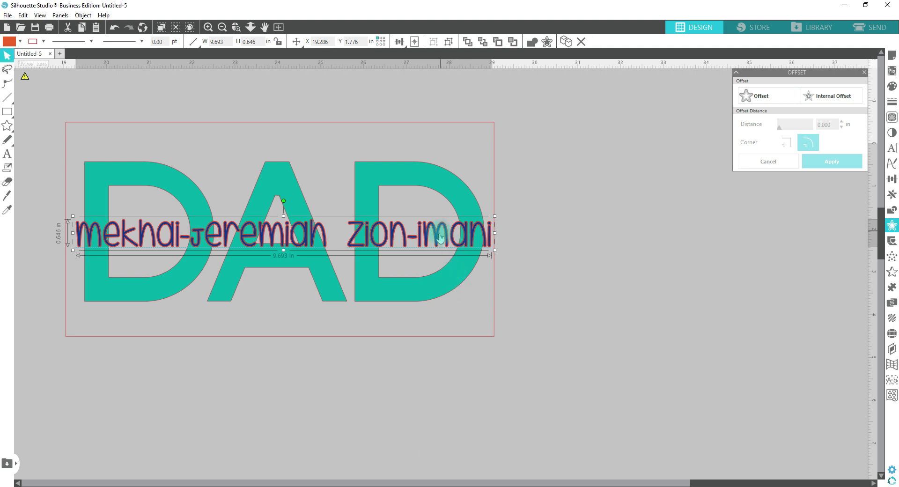
- Move the original blue names text below the rectangle and shift the orange-red names slightly to centre them in the rectangle
click(533, 243)
drag(474, 244, 494, 450)
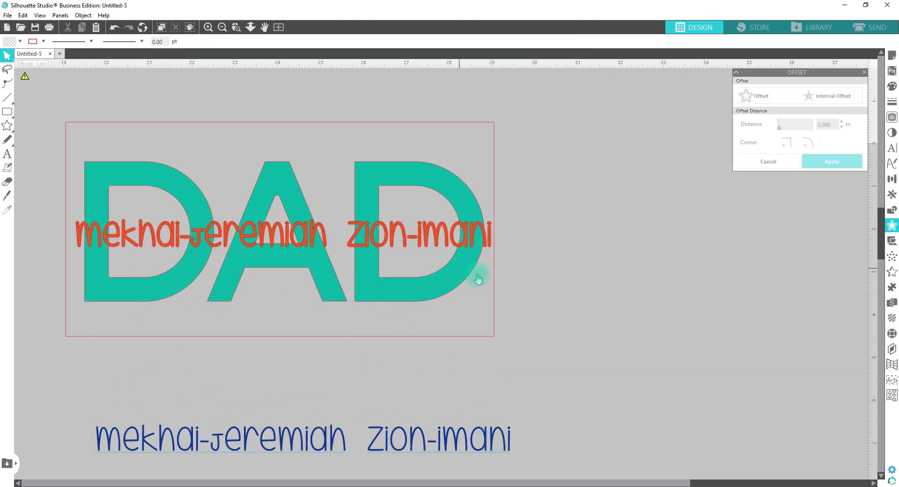
click(471, 239)
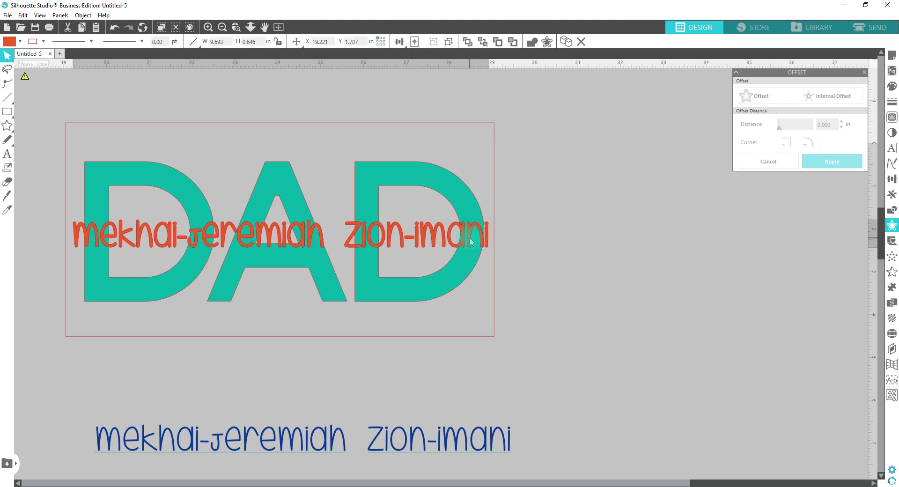
click(407, 260)
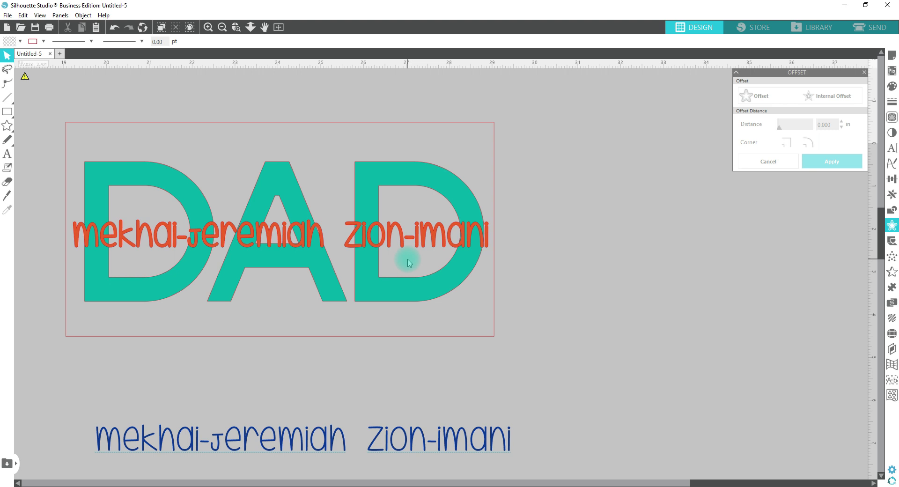
- Create a 0.05 in offset around the orange-red names and fill the new offset shapes with light green
click(427, 239)
click(426, 233)
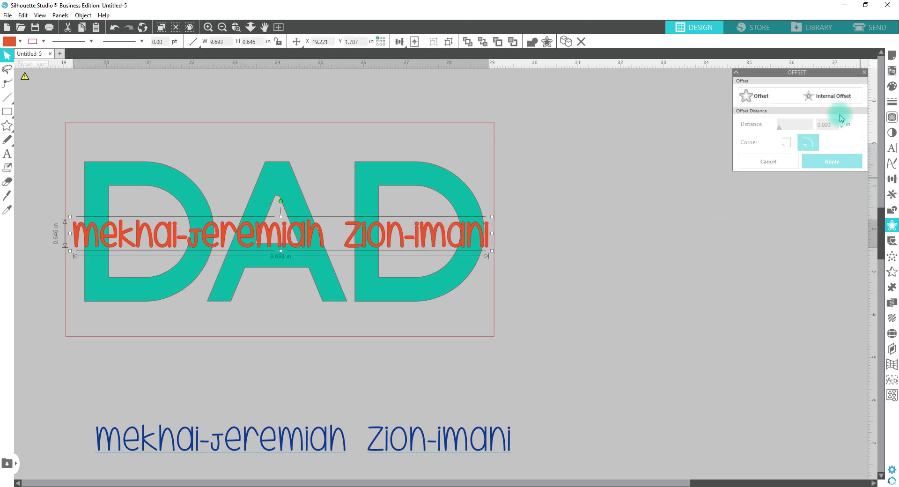
click(892, 226)
click(893, 225)
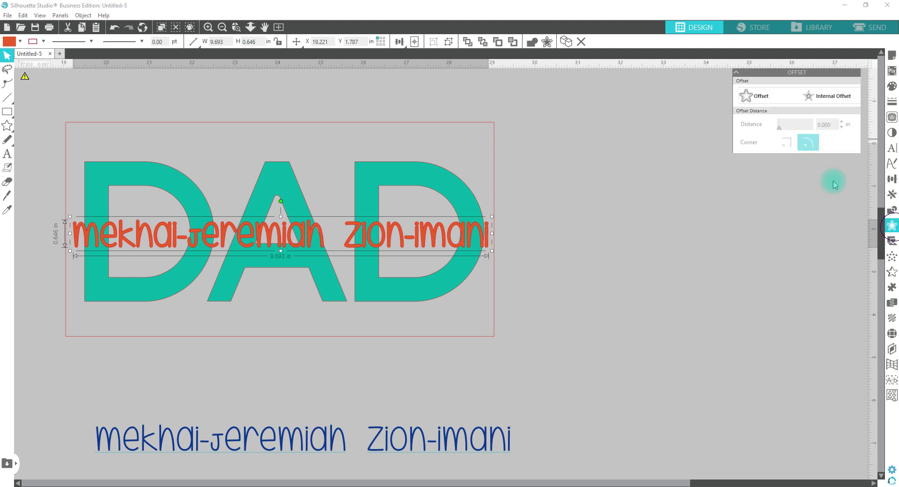
click(757, 97)
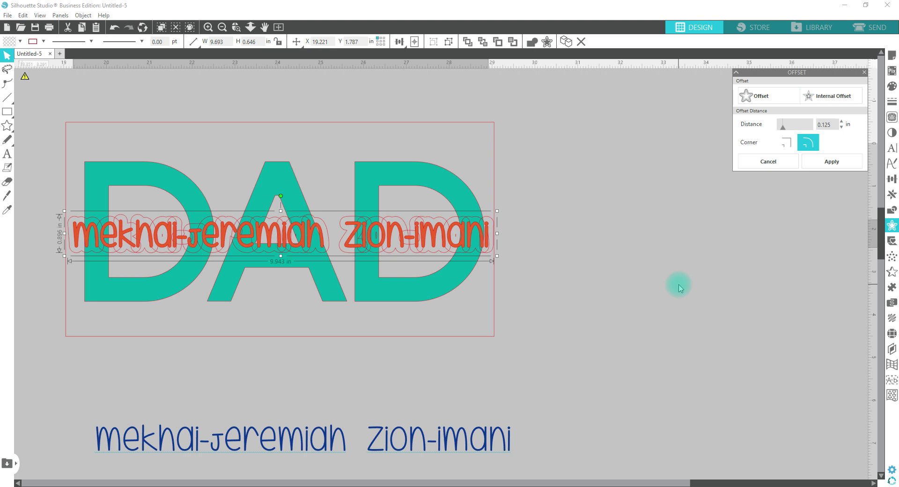
click(818, 125)
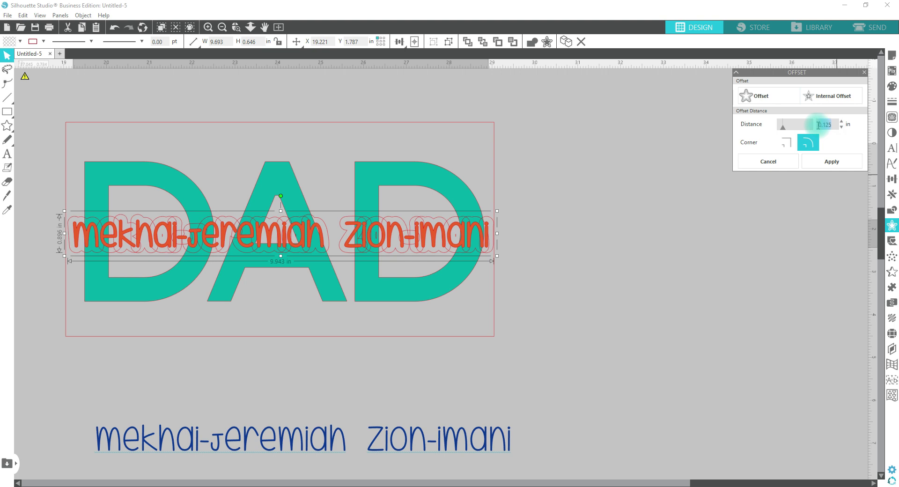
text(.05)
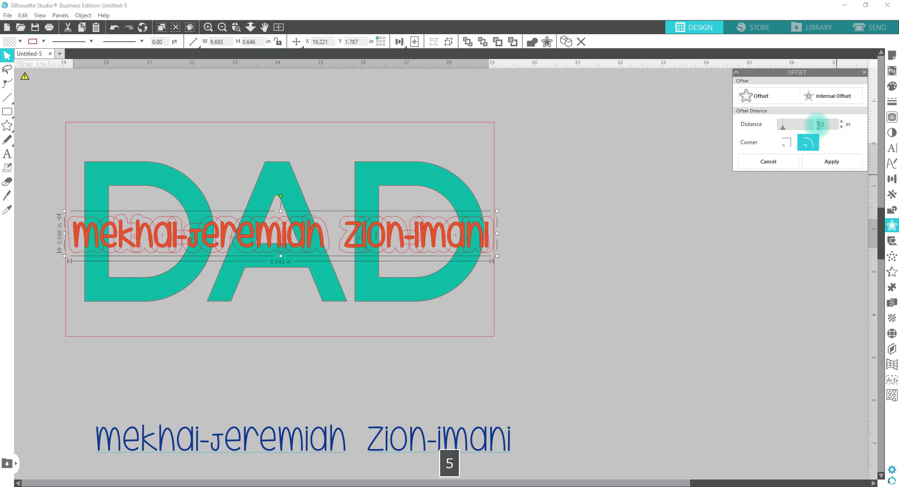
key(Return)
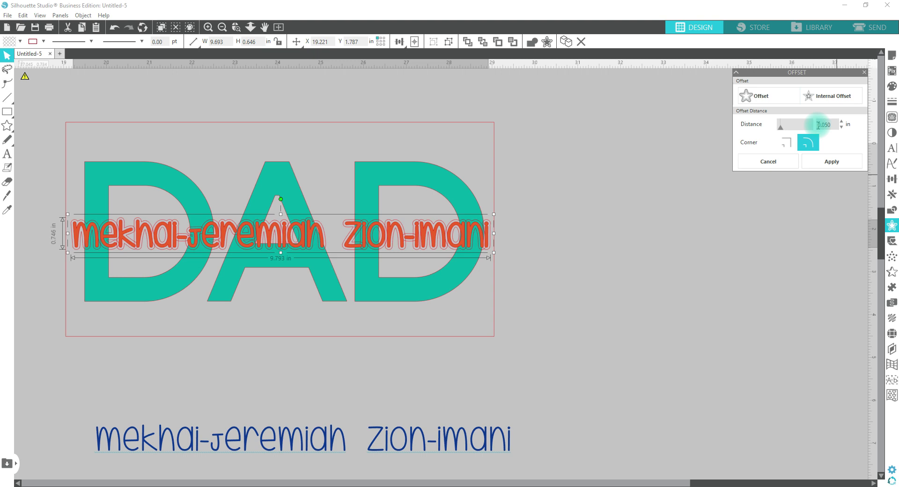
click(843, 161)
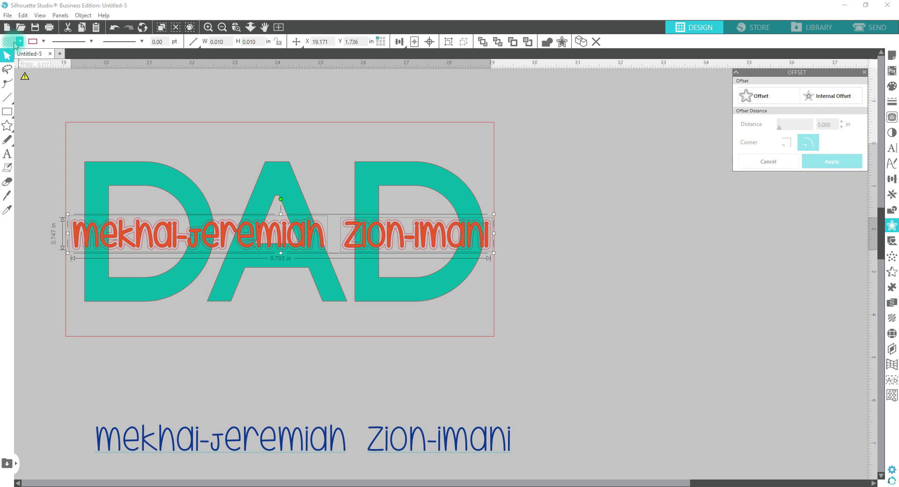
click(18, 43)
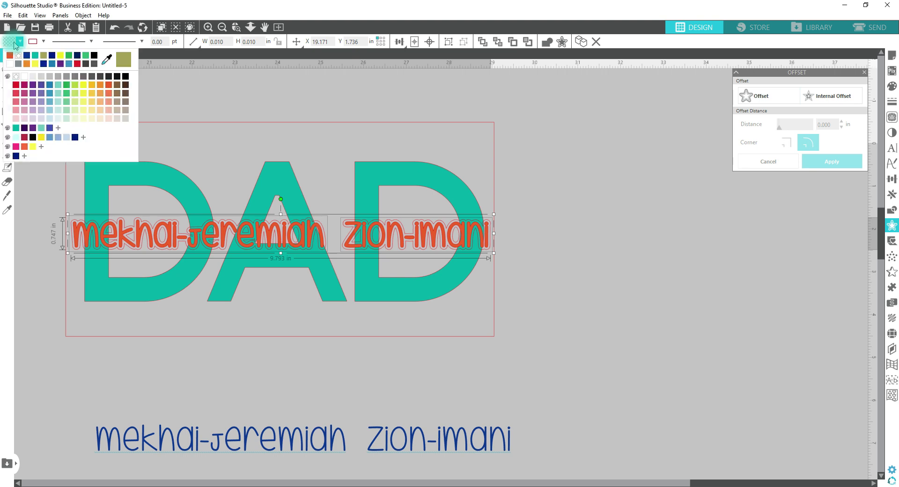
click(67, 117)
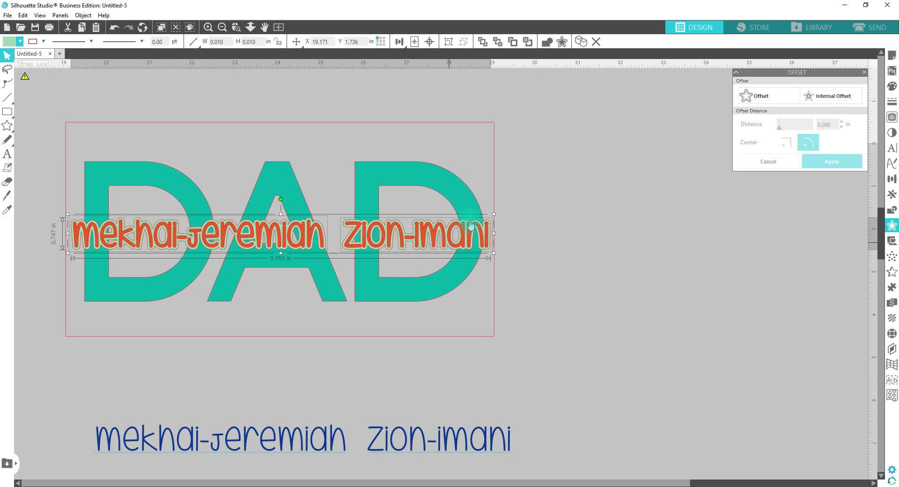
- Subtract the light green names offset from the DAD lettering
shift+click(460, 191)
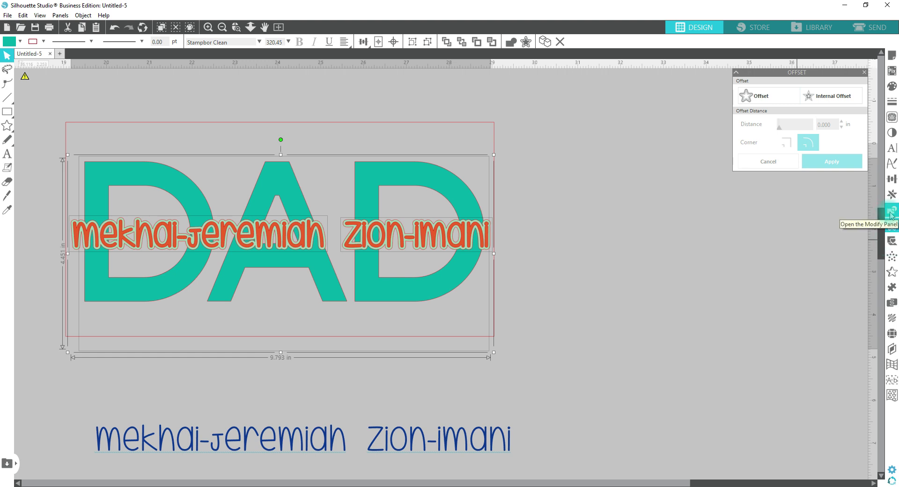
click(891, 214)
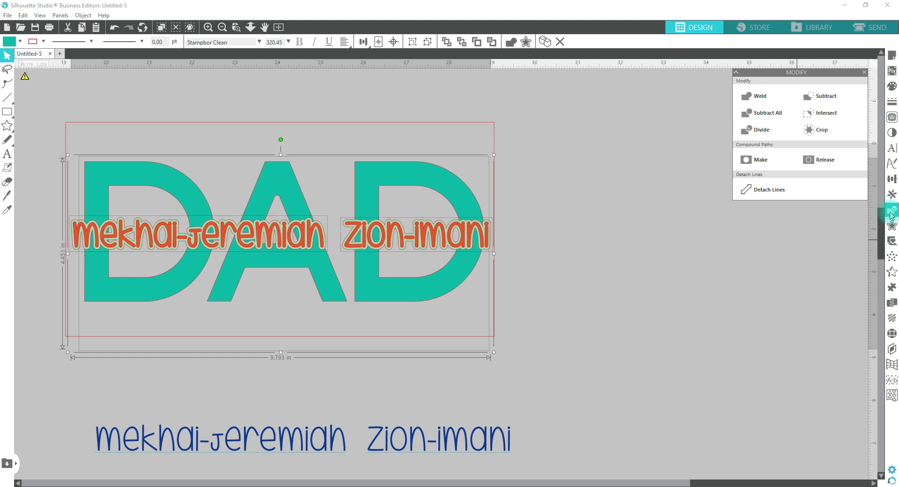
click(825, 99)
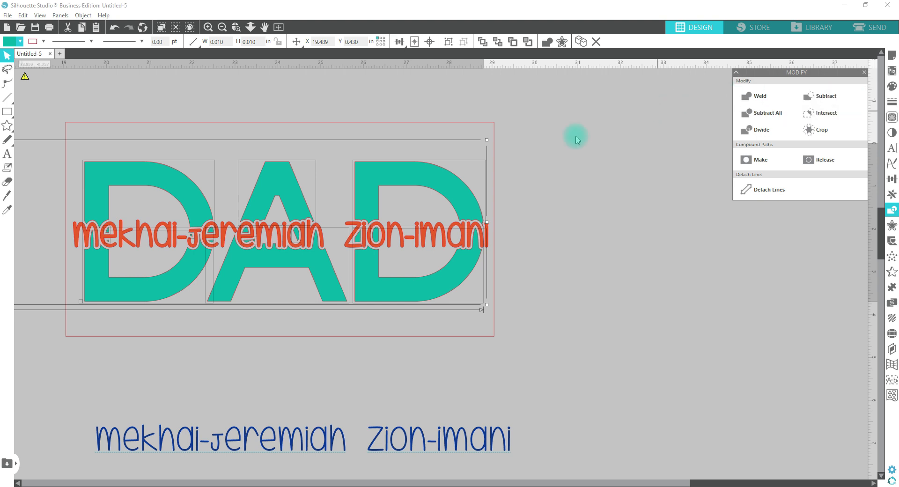
- Place a duplicate of the complete DAD design, including its rectangle and names, beside the original
right_click(452, 186)
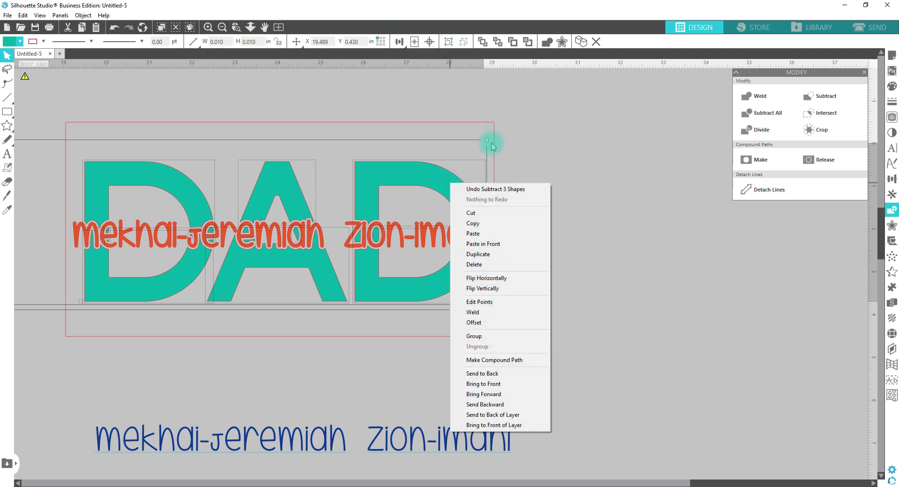
click(579, 146)
click(126, 202)
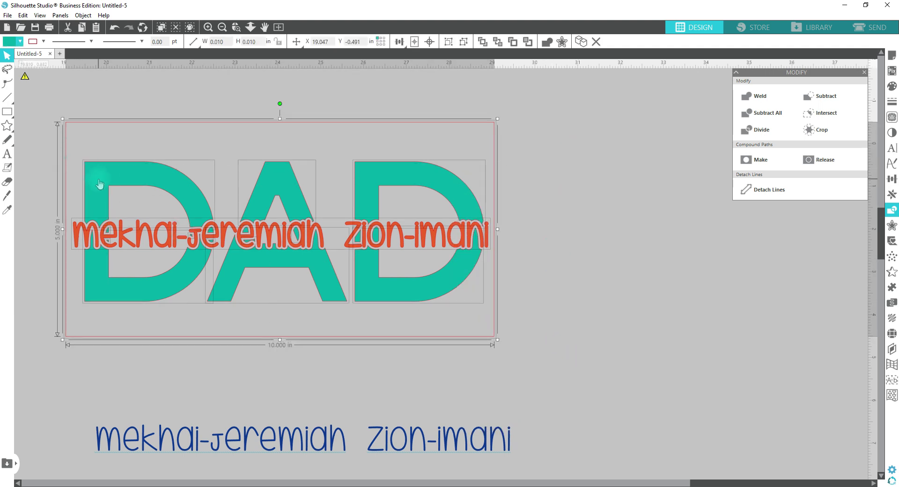
drag(101, 181, 593, 184)
click(527, 104)
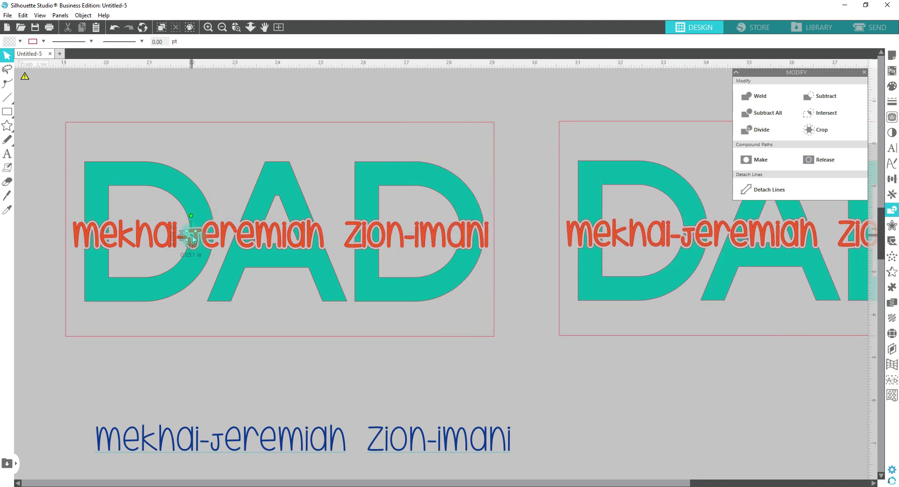
- In the original design, delete the small leftover teal fragments around the names over the first D's curve and the A
click(192, 237)
key(Delete)
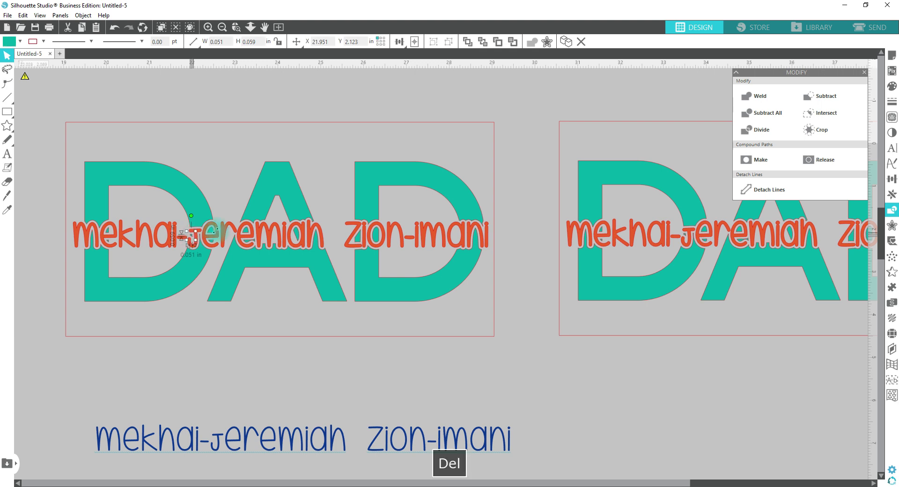
click(211, 233)
key(Delete)
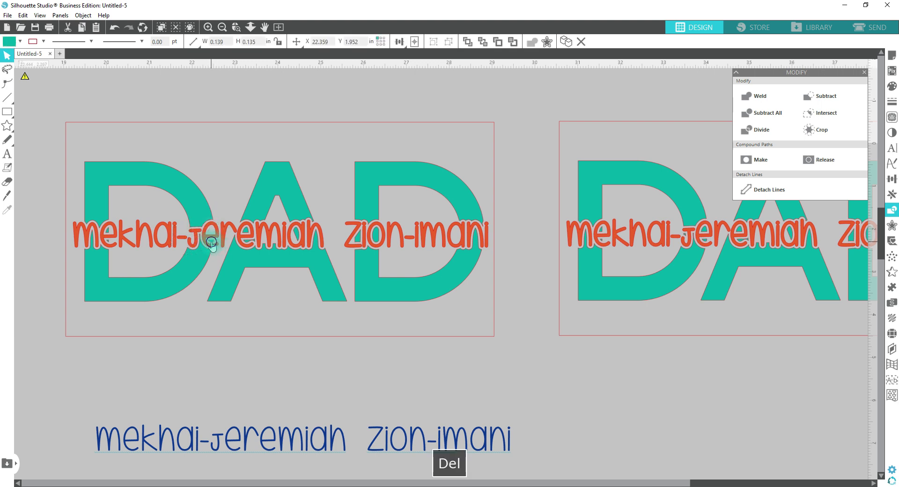
click(210, 242)
key(Delete)
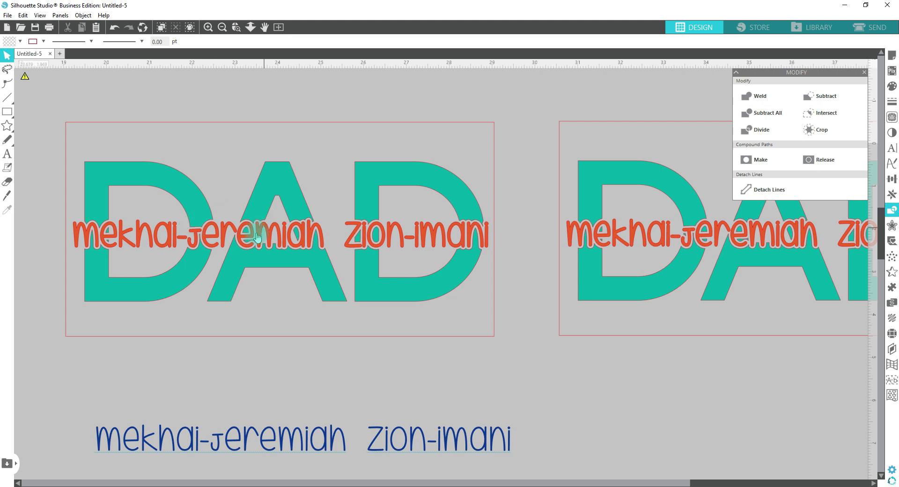
click(248, 239)
key(Delete)
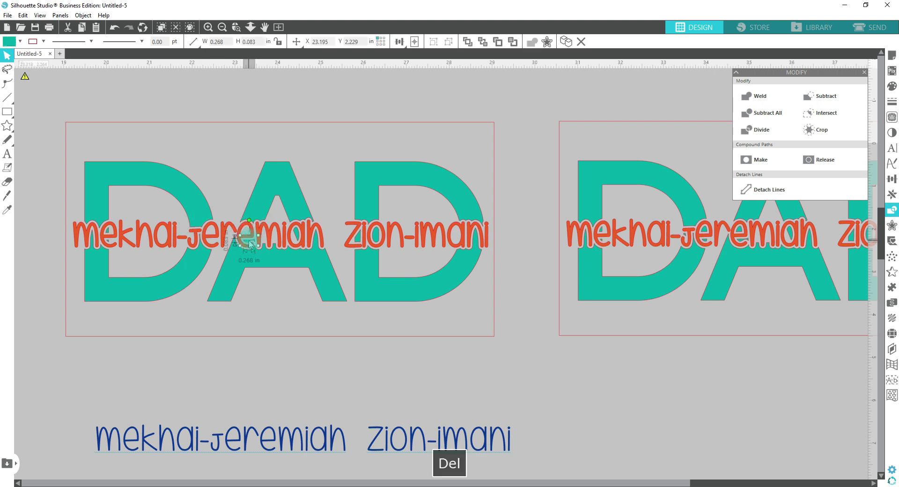
click(297, 237)
key(Delete)
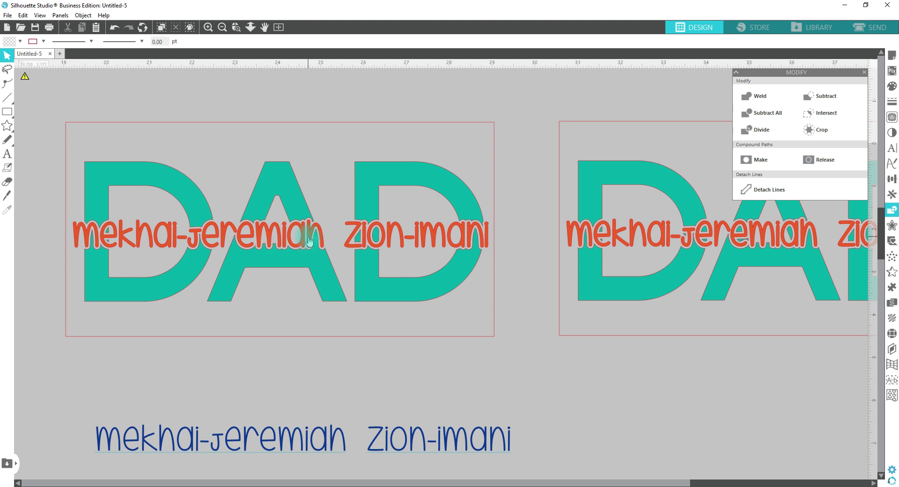
- Delete the remaining small teal fragments among the name letters over the last D and the first D's stem
click(363, 239)
key(Delete)
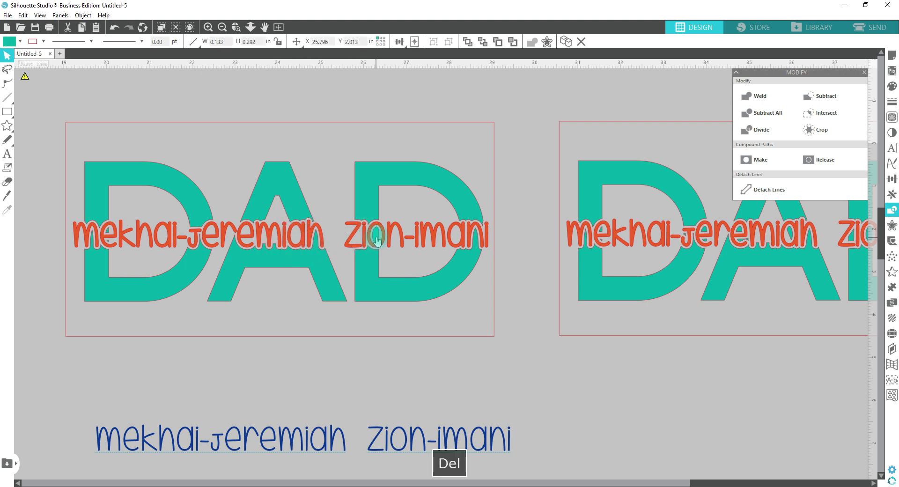
click(420, 240)
key(Delete)
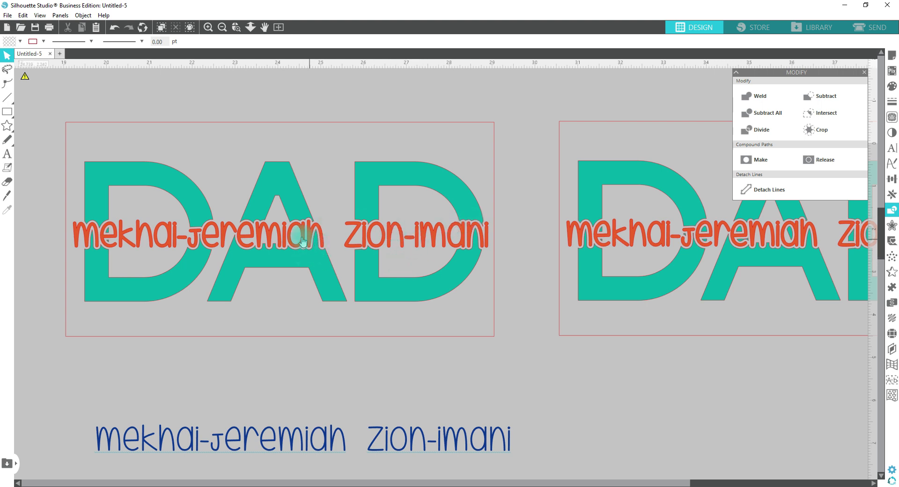
click(107, 231)
key(Delete)
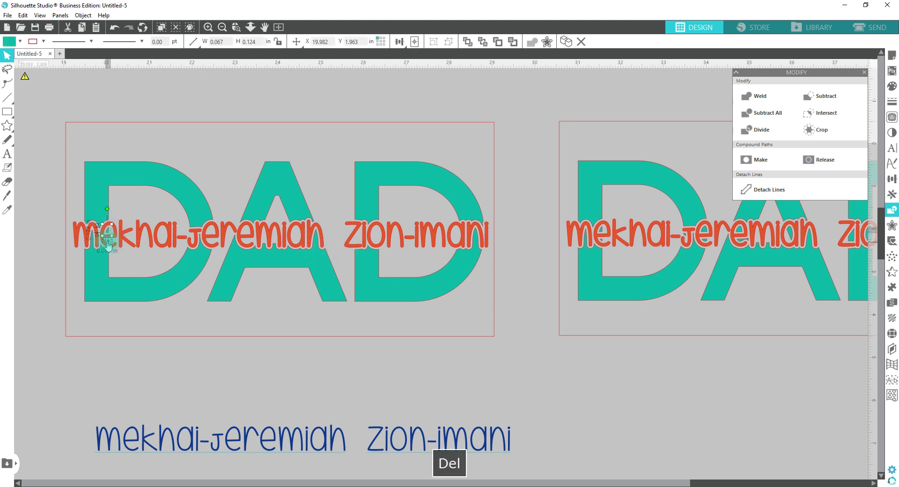
click(107, 243)
key(Delete)
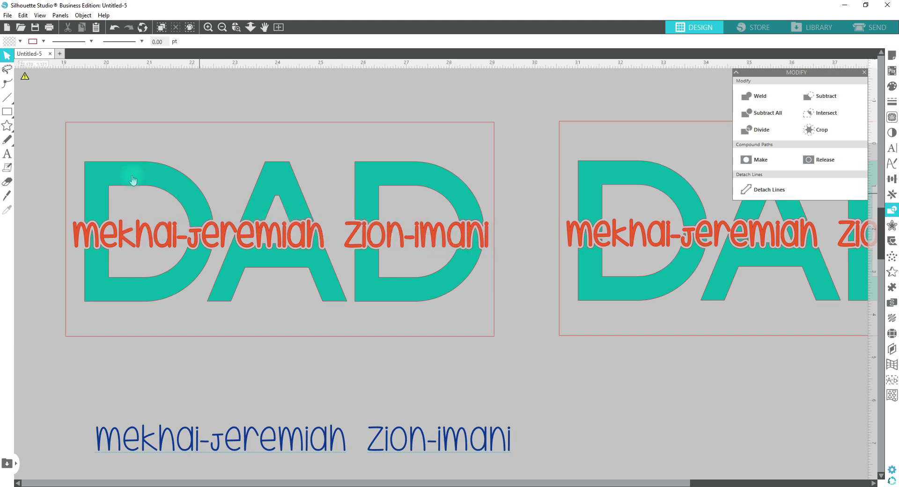
- Edit the points of the first D's lower piece and remove the tall narrow spike between the legs of the m
double_click(92, 252)
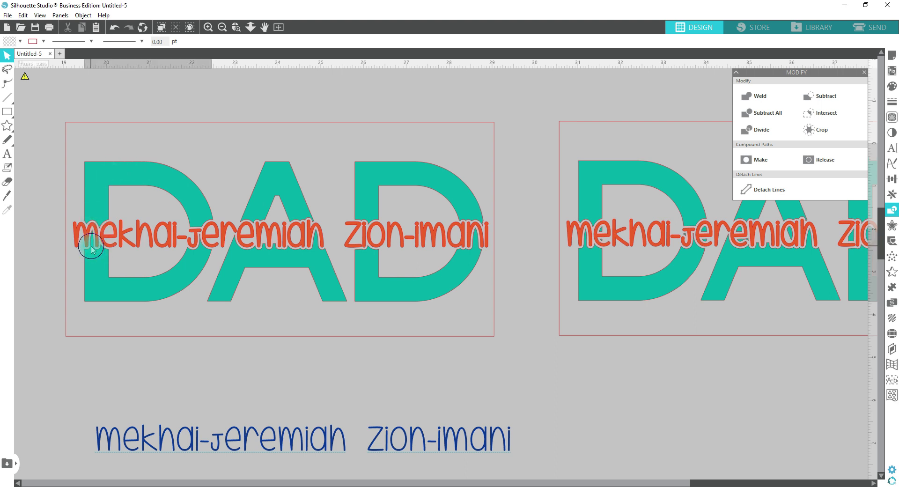
key(z)
drag(76, 209, 144, 258)
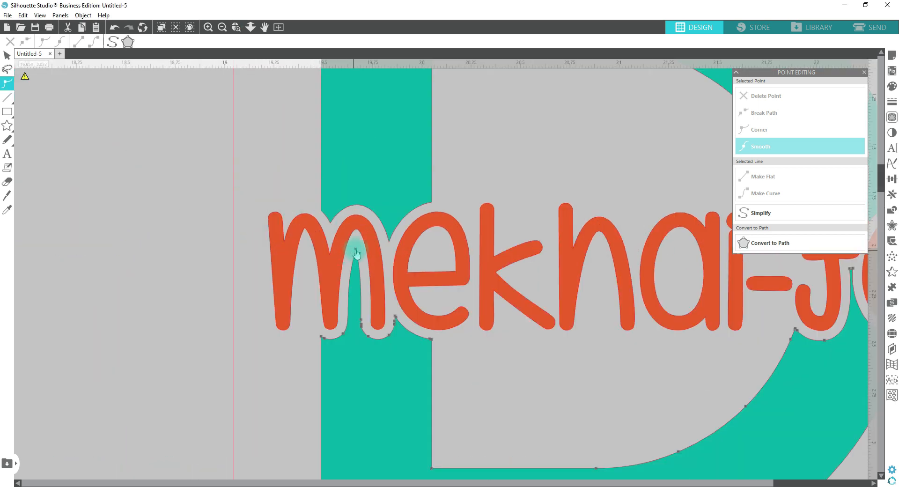
drag(355, 249, 354, 310)
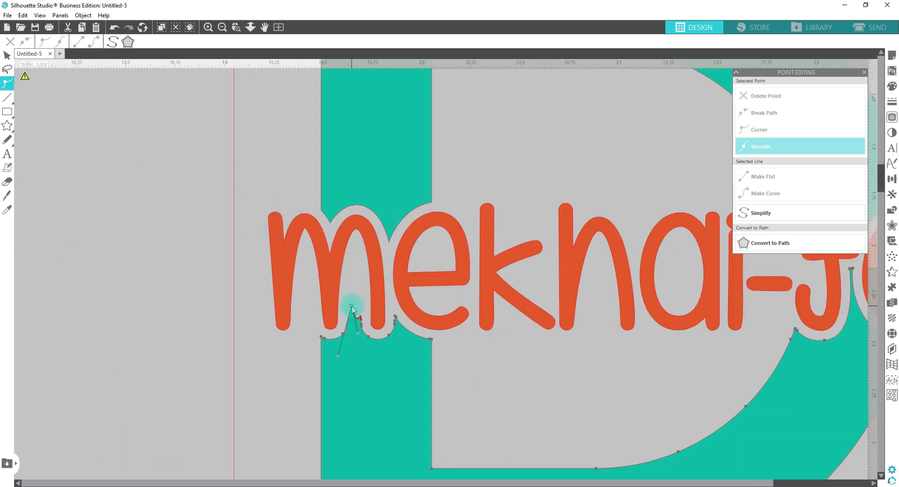
click(760, 98)
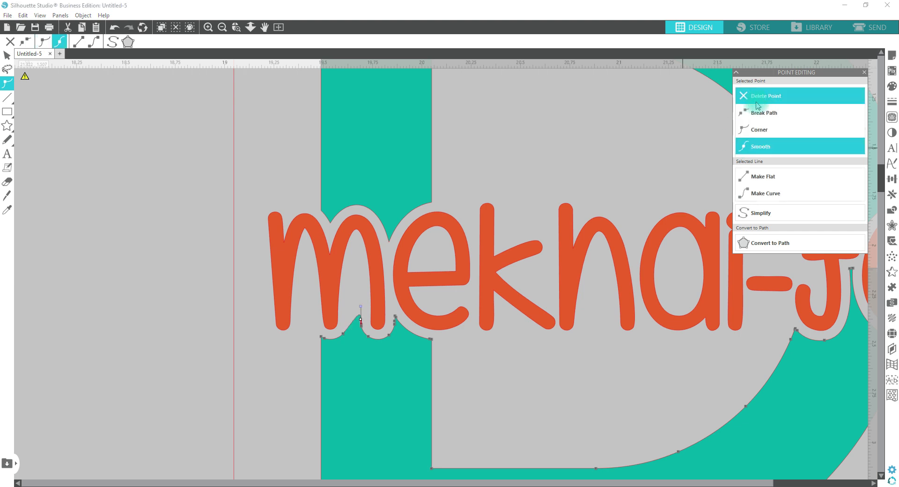
- Reshape the stub left under the m into a low rounded peak using corner and smooth points, and finish point editing
click(361, 307)
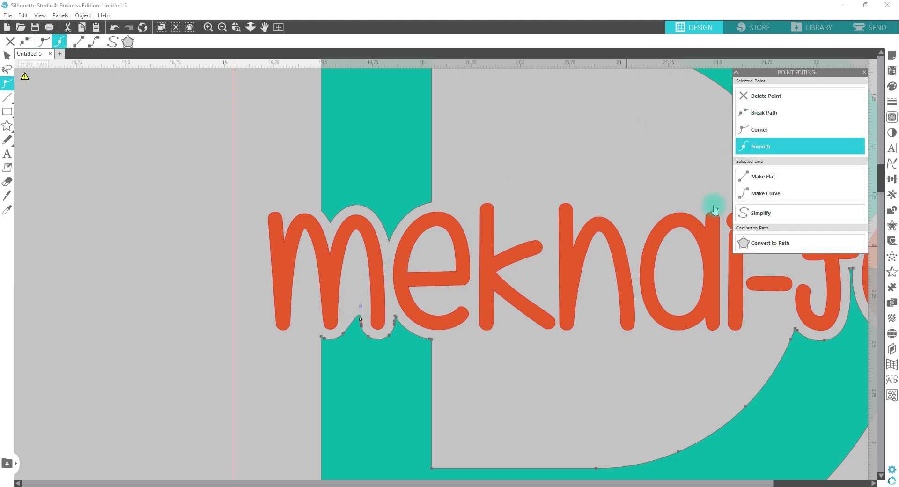
click(743, 129)
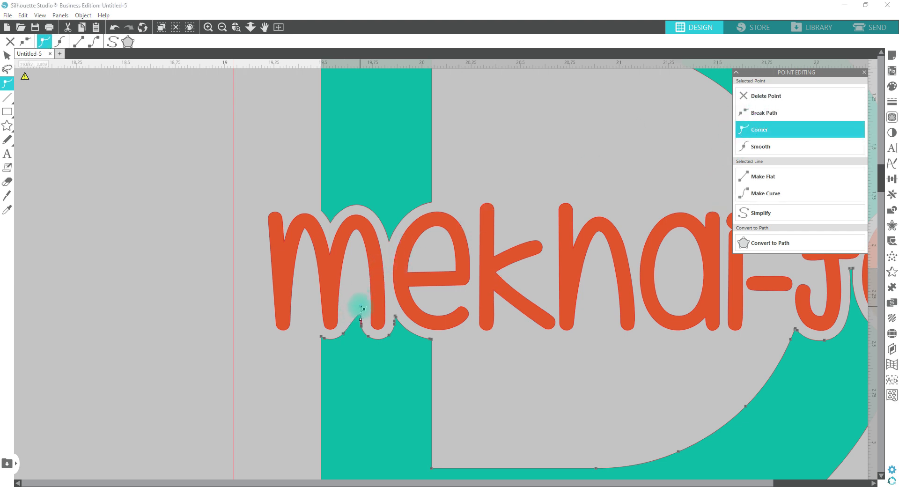
drag(363, 309, 349, 330)
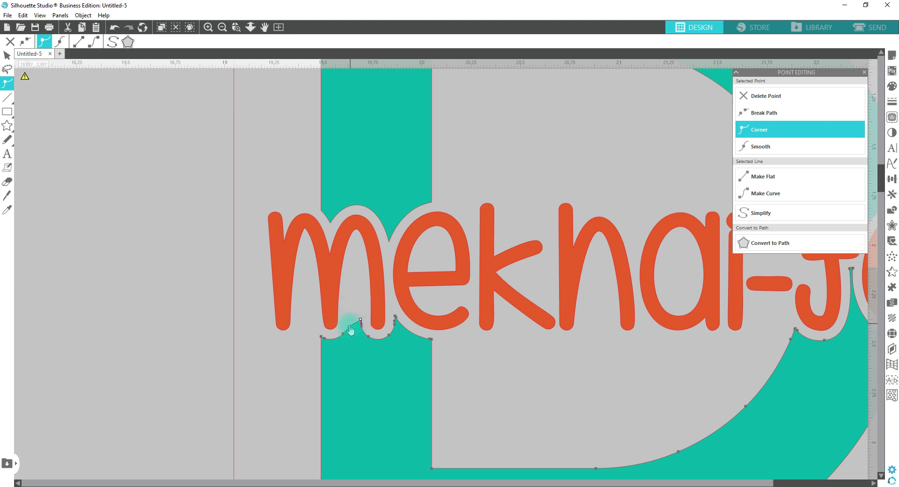
drag(348, 328, 352, 331)
click(344, 334)
click(359, 323)
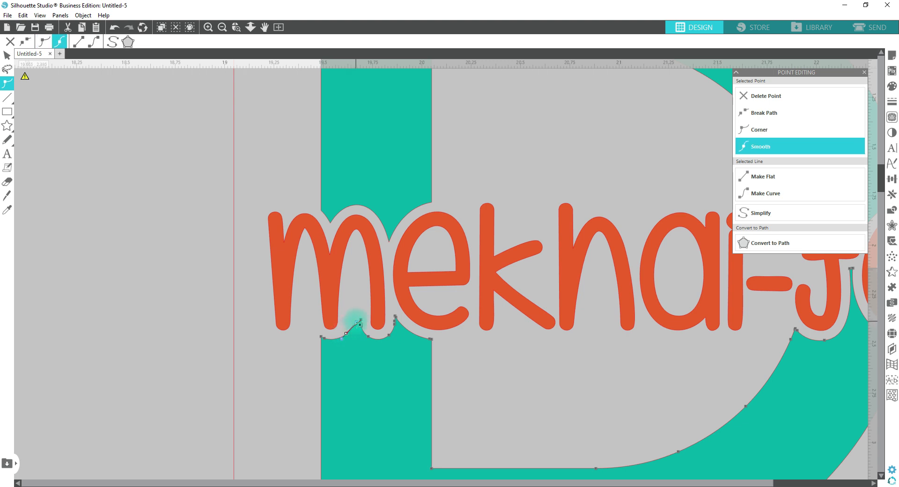
click(357, 325)
drag(357, 325, 357, 325)
click(487, 364)
key(space)
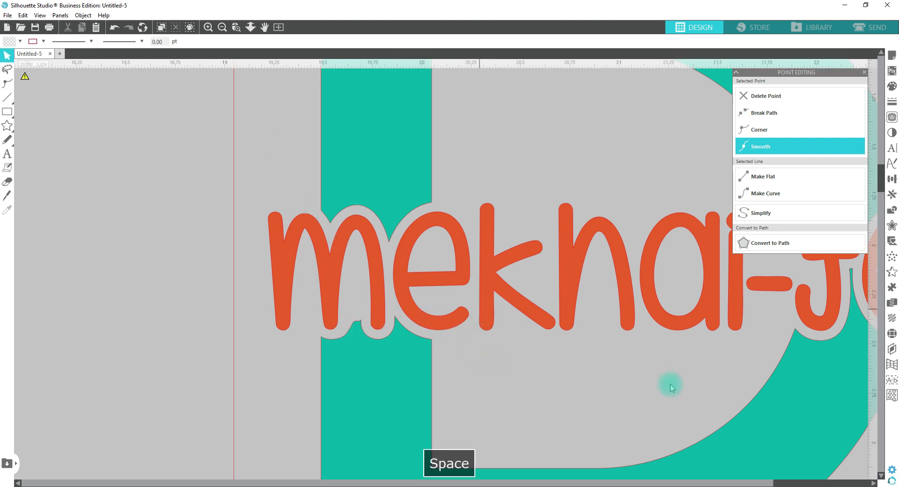
- On the first D's lower piece, add a point on each side of the spike between J and e, and delete its tip points
drag(695, 380, 281, 366)
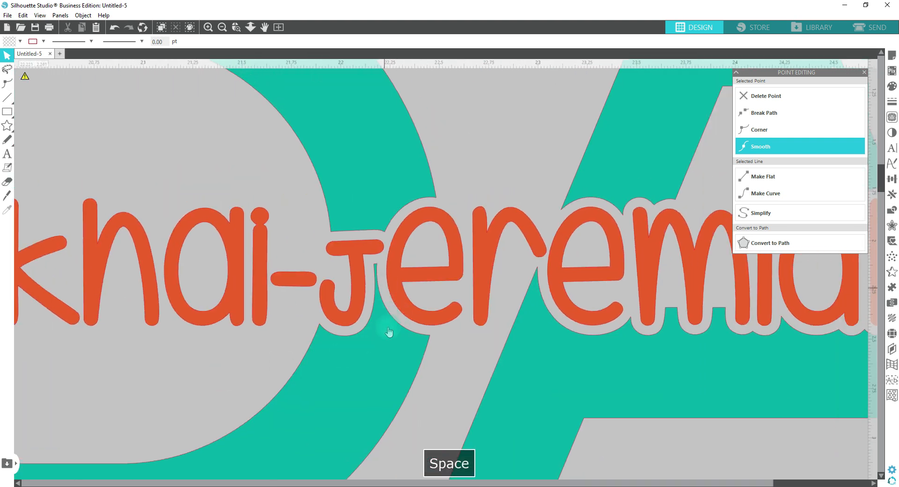
click(375, 319)
double_click(375, 318)
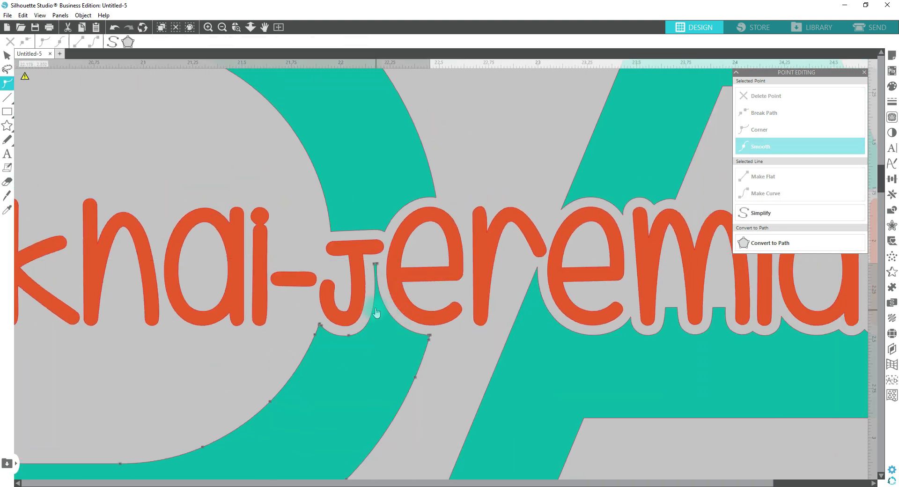
click(374, 304)
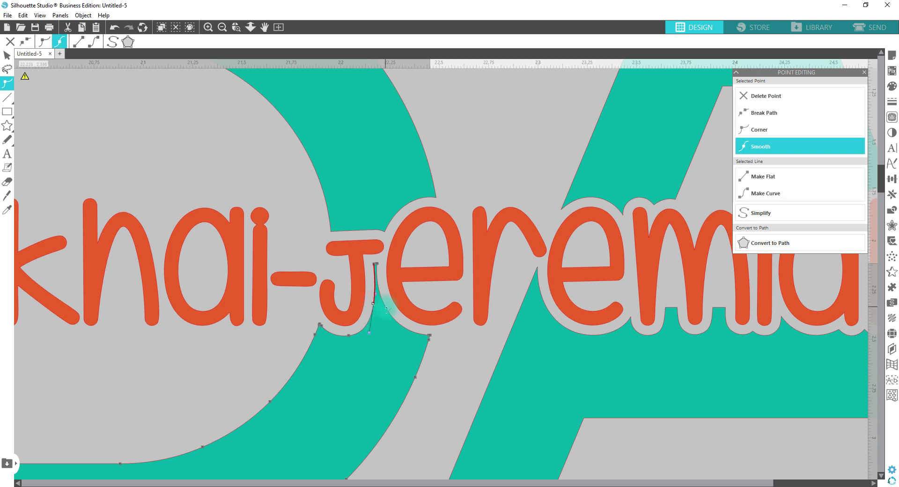
shift+click(388, 309)
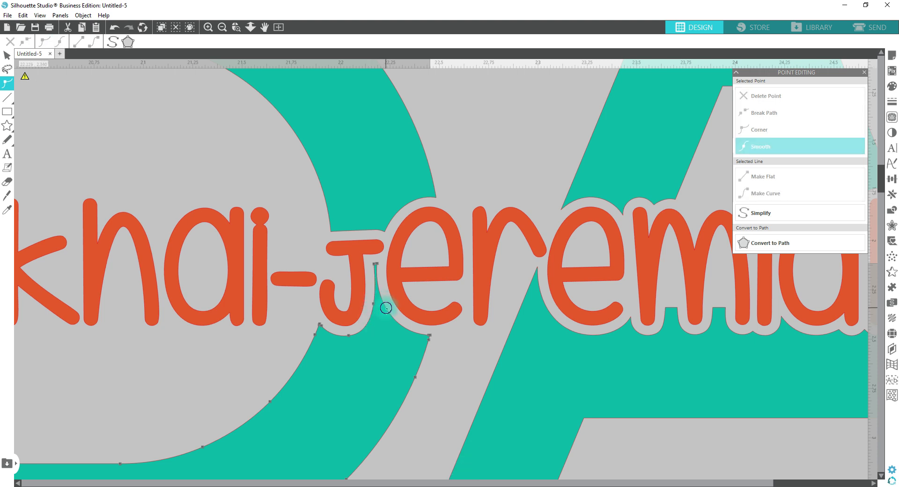
click(386, 308)
drag(365, 255, 397, 277)
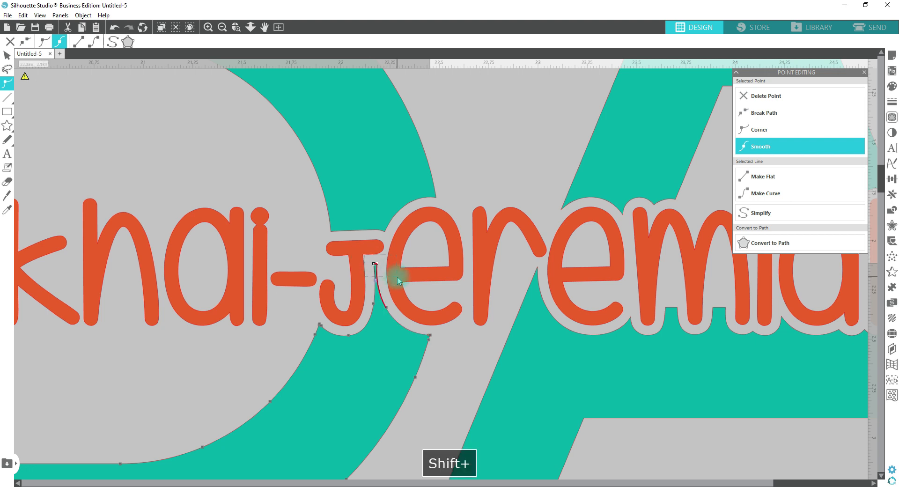
click(755, 98)
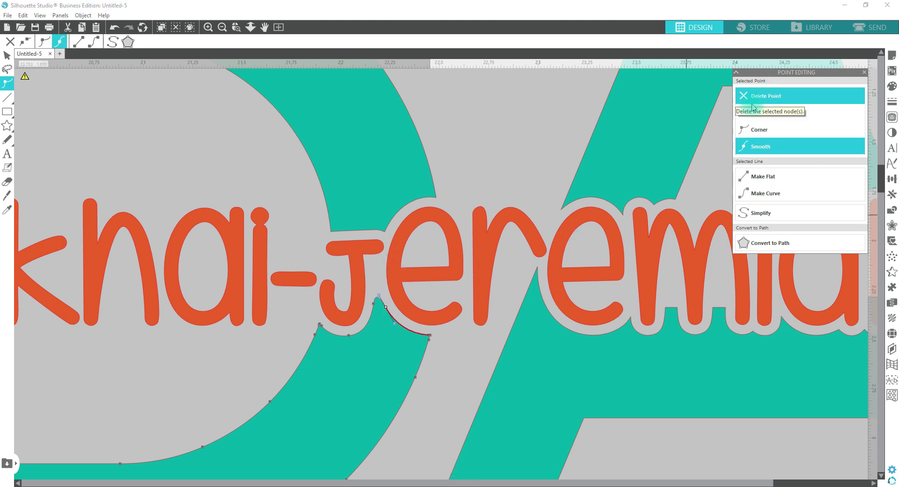
- Raise the point beside the e slightly, make it a corner, and adjust its handle to flatten the shortened spike's top
click(377, 304)
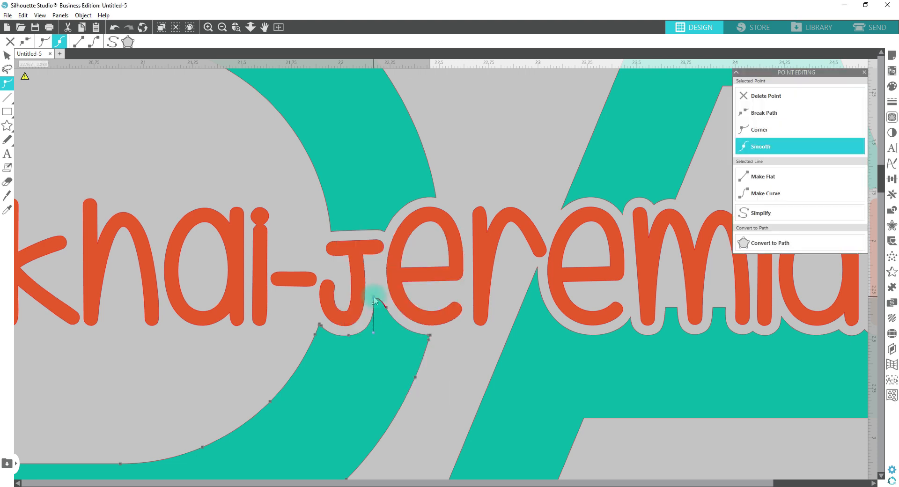
double_click(374, 303)
double_click(388, 322)
drag(386, 308, 387, 302)
click(759, 133)
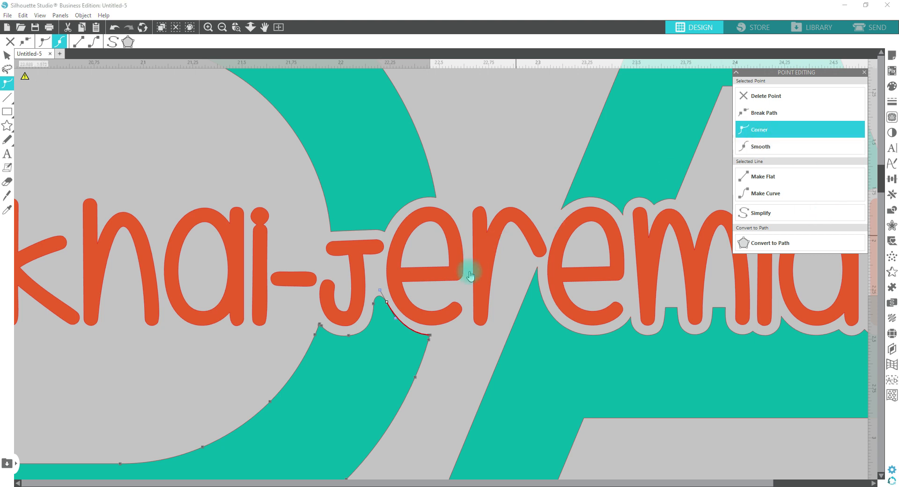
click(382, 295)
drag(382, 295, 383, 302)
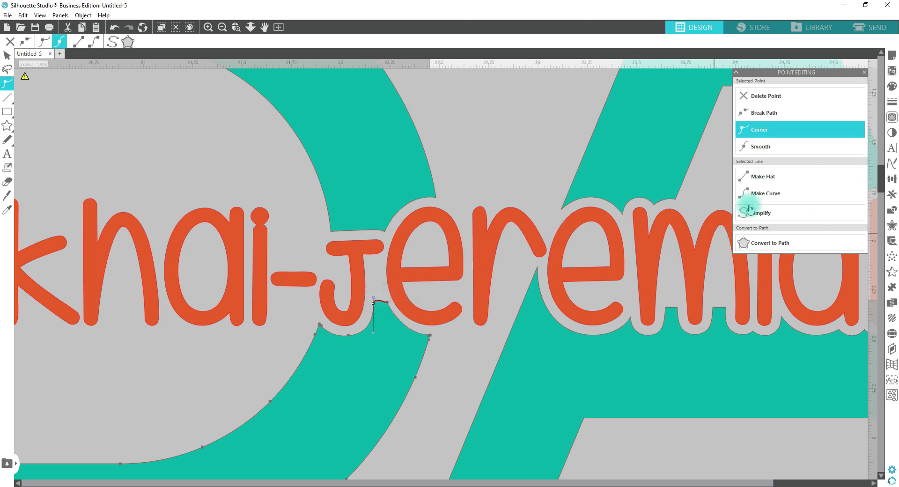
- Adjust the curve handles of the point beside the J, make it a corner to straighten the spike's top edge, and finish point editing
click(756, 146)
drag(374, 333, 370, 332)
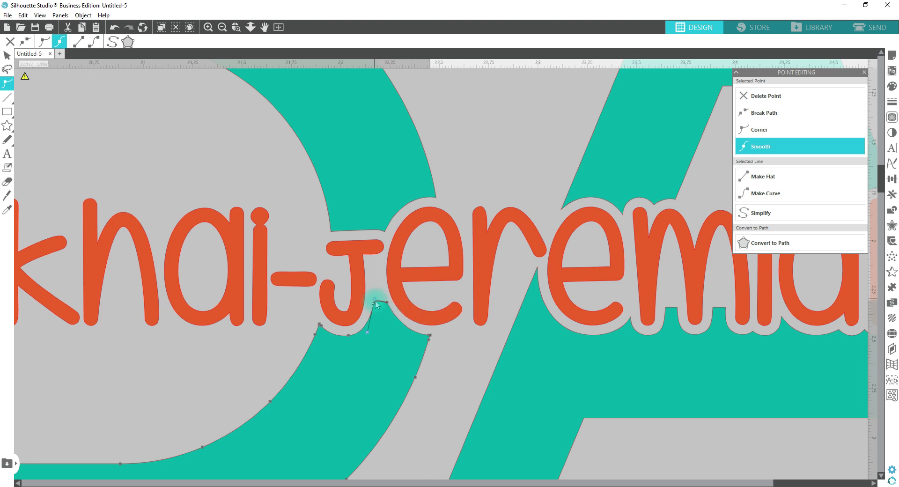
click(761, 128)
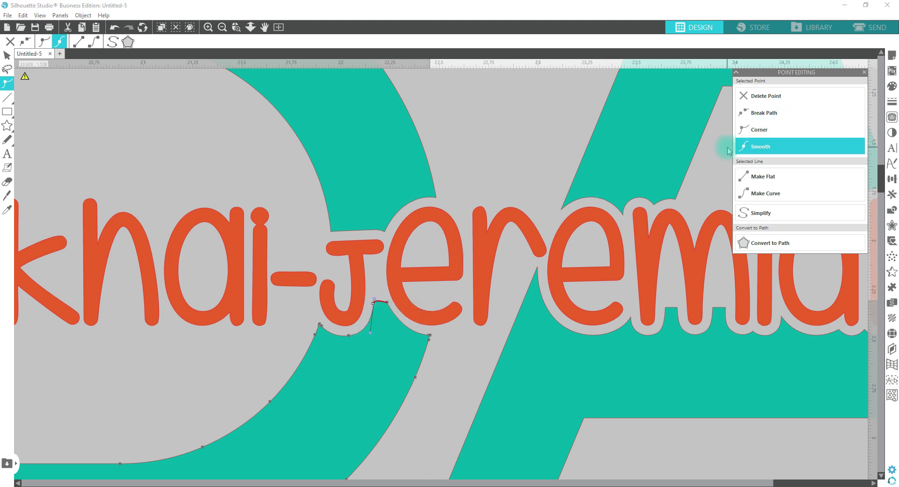
drag(374, 299, 374, 294)
click(754, 133)
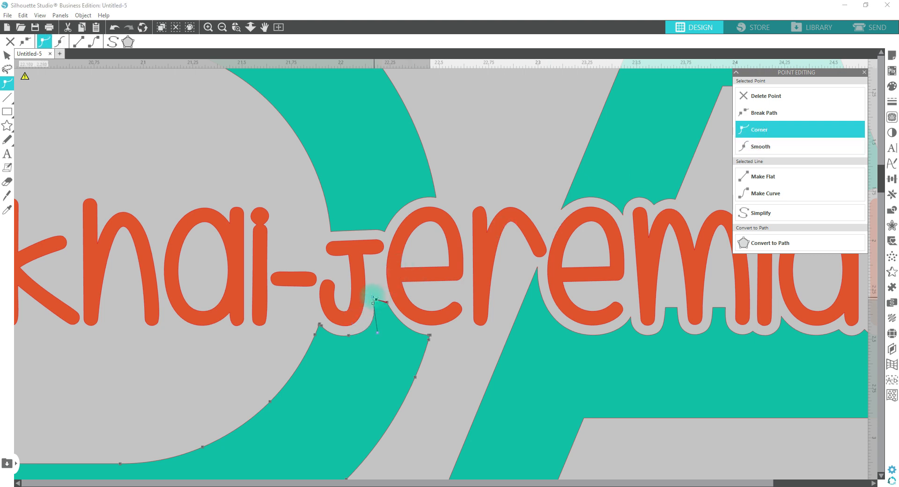
drag(374, 298, 380, 302)
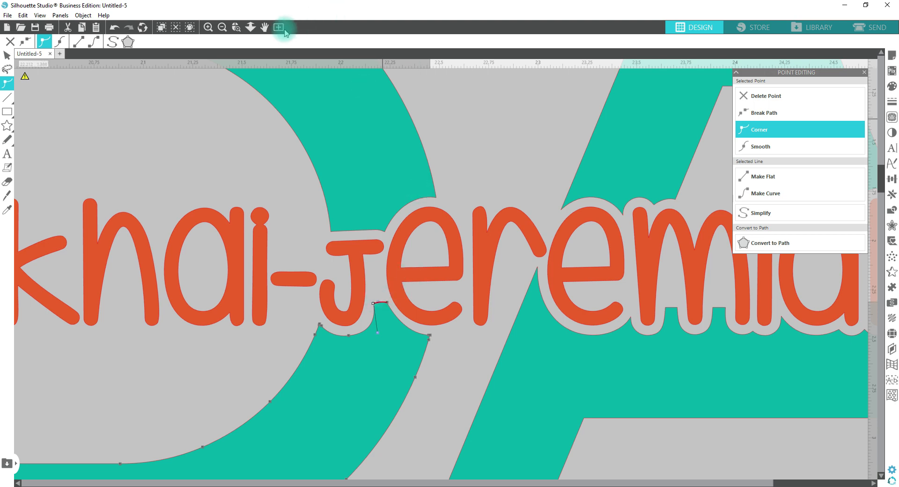
click(265, 28)
drag(332, 204, 296, 22)
click(251, 27)
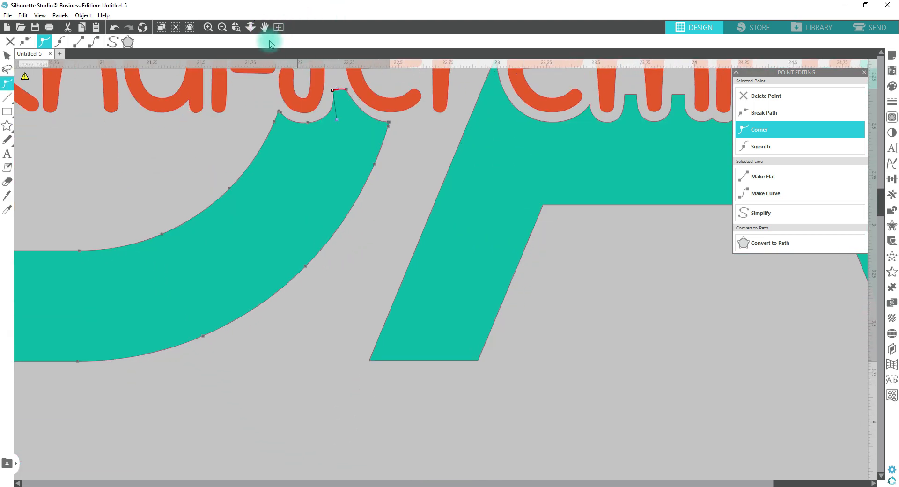
drag(291, 315, 294, 86)
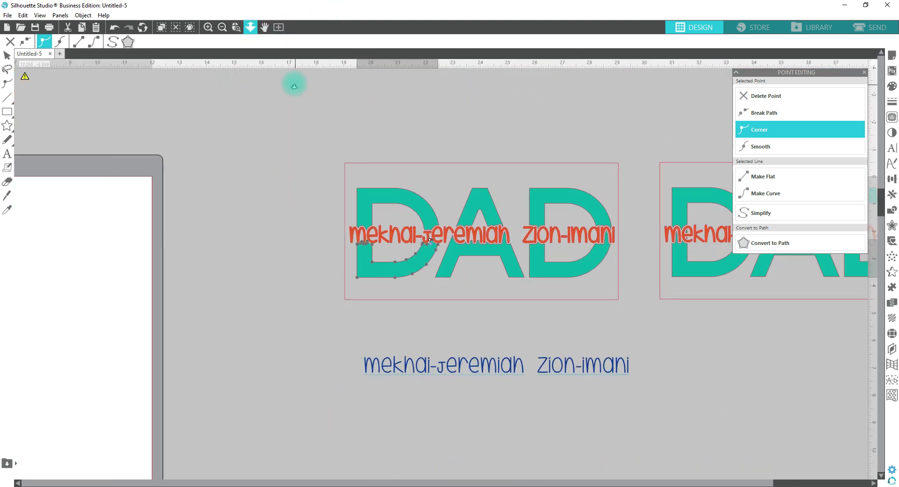
click(543, 118)
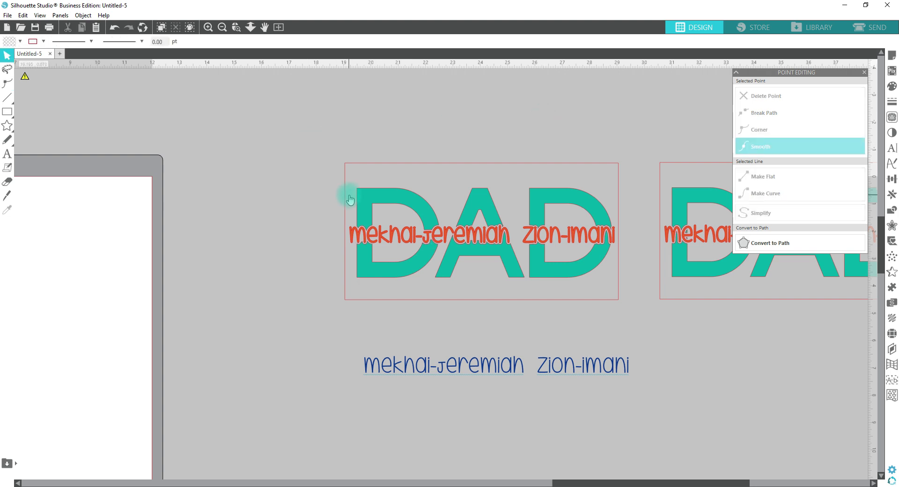